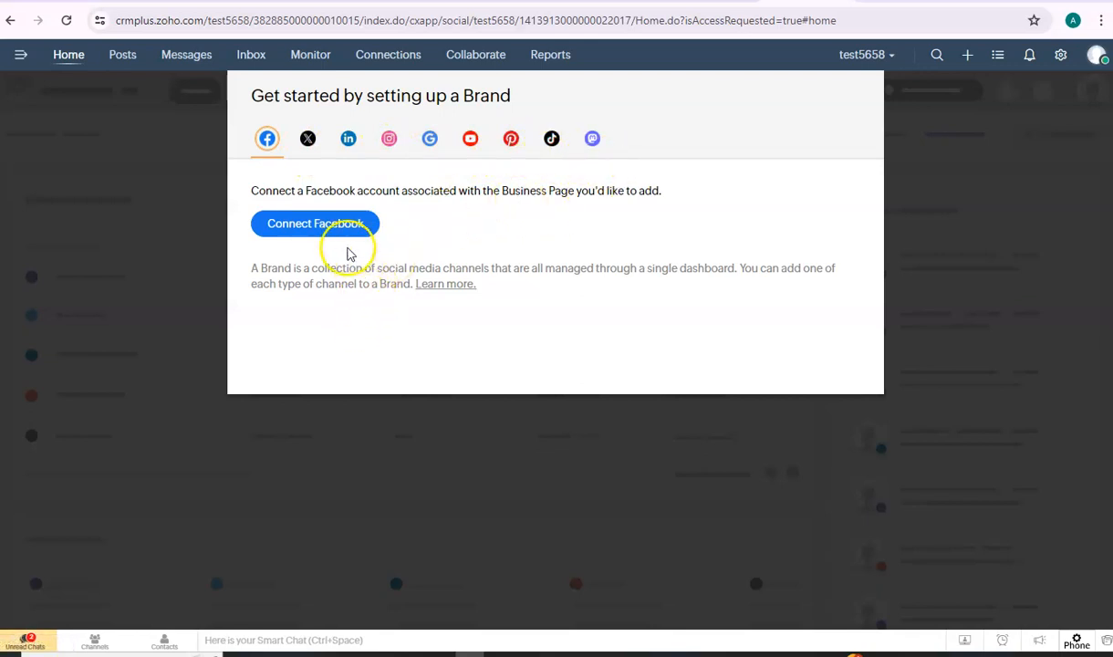
# - Open the Facebook login for connecting a Business Page to the brand, and return to the Zoho brand setup page
pyautogui.click(346, 234)
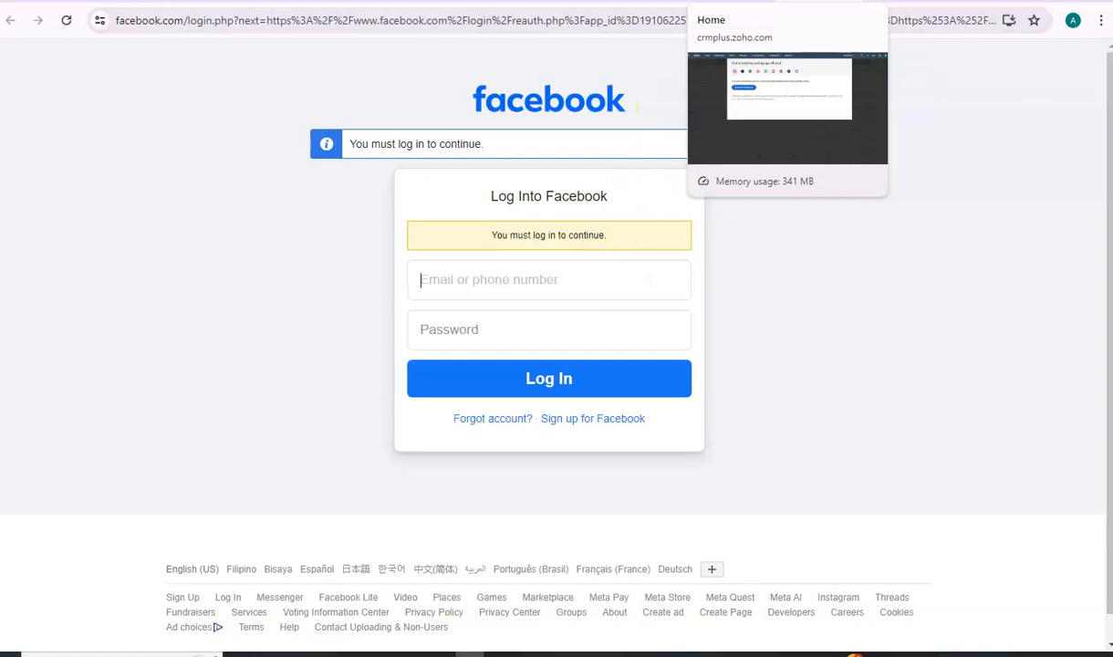
pyautogui.click(754, 1)
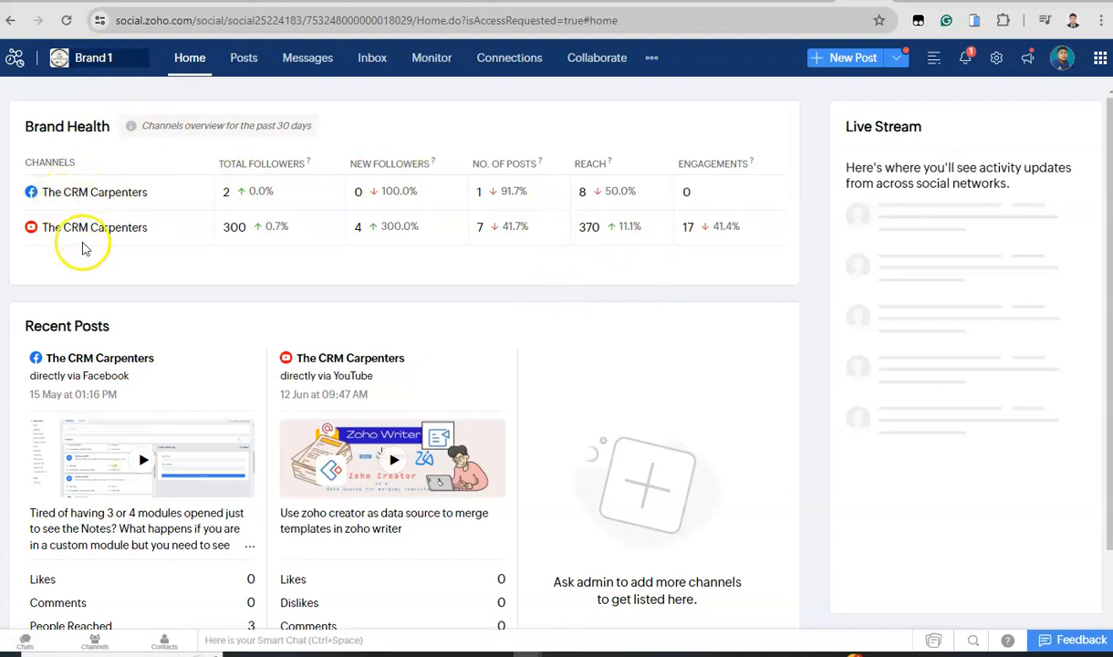
# - Look over the channel statistics and recent posts on the Brand 1 home dashboard
pyautogui.scroll(-2, 410, 278)
pyautogui.scroll(2, 547, 269)
pyautogui.scroll(-2, 693, 209)
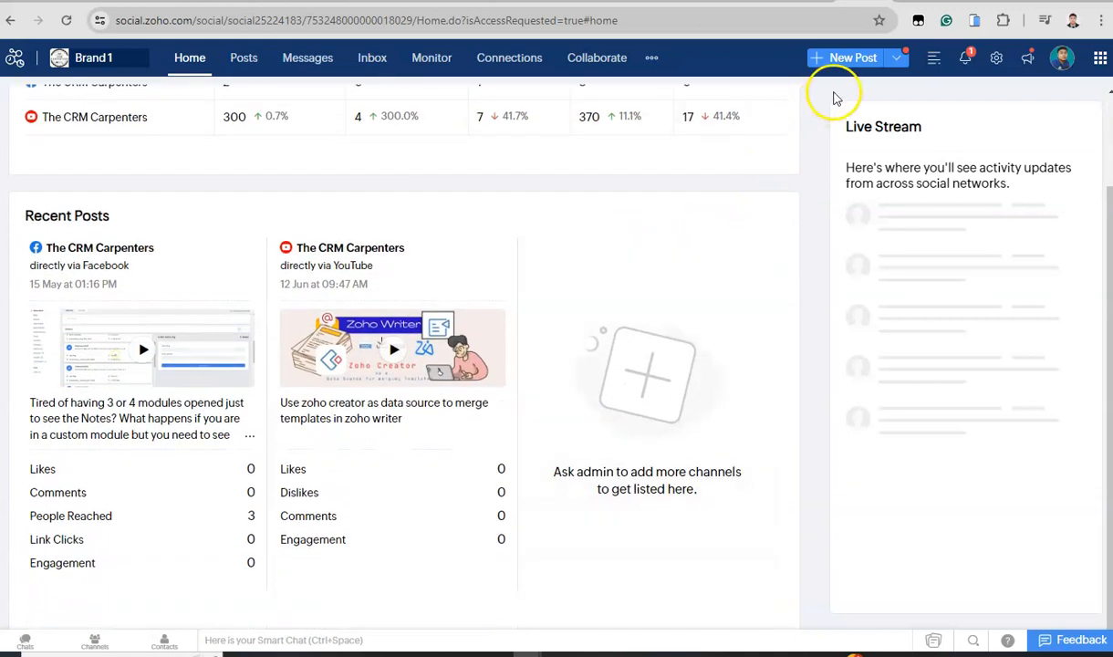
# - Start a new post and attach the Sign-up video from the computer's desktop
pyautogui.click(851, 60)
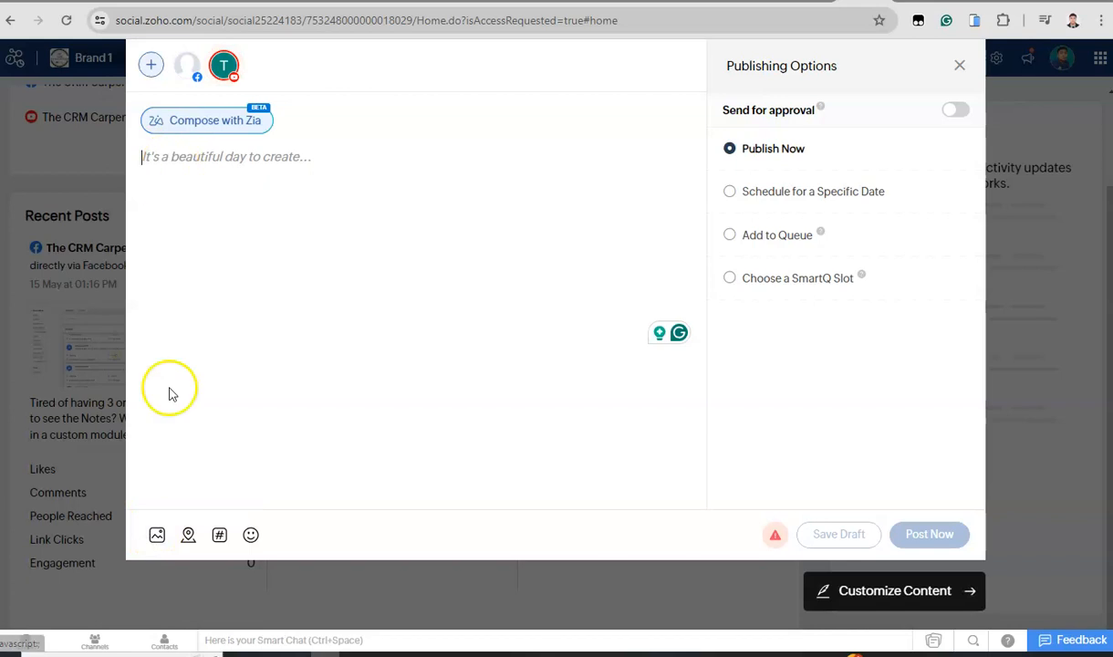
pyautogui.click(157, 539)
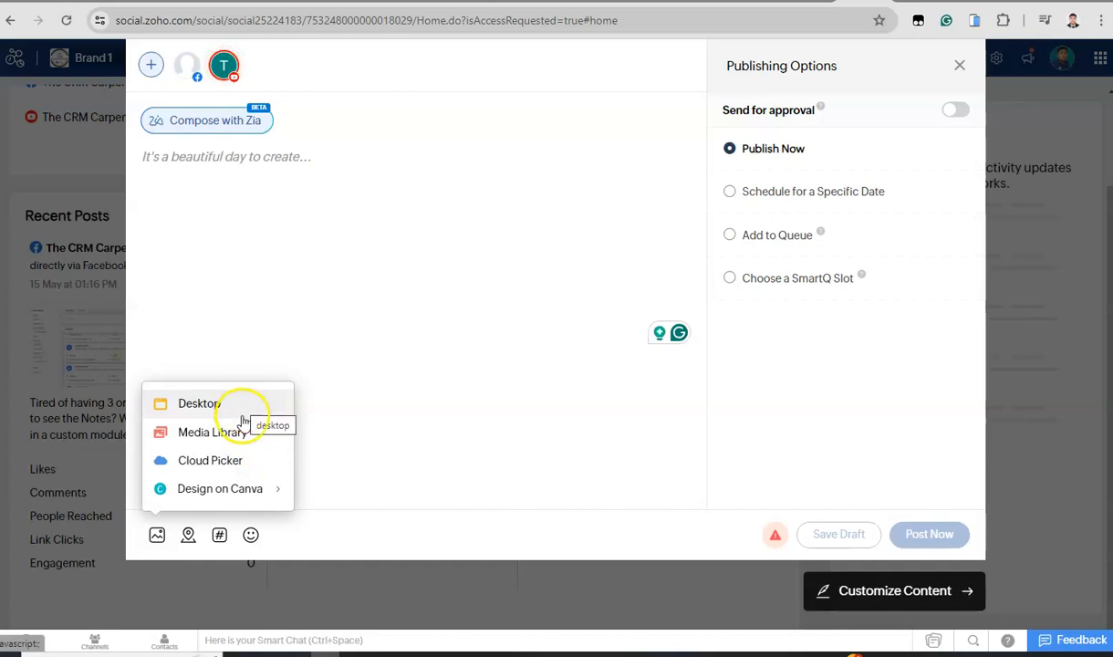
pyautogui.click(237, 406)
pyautogui.click(549, 311)
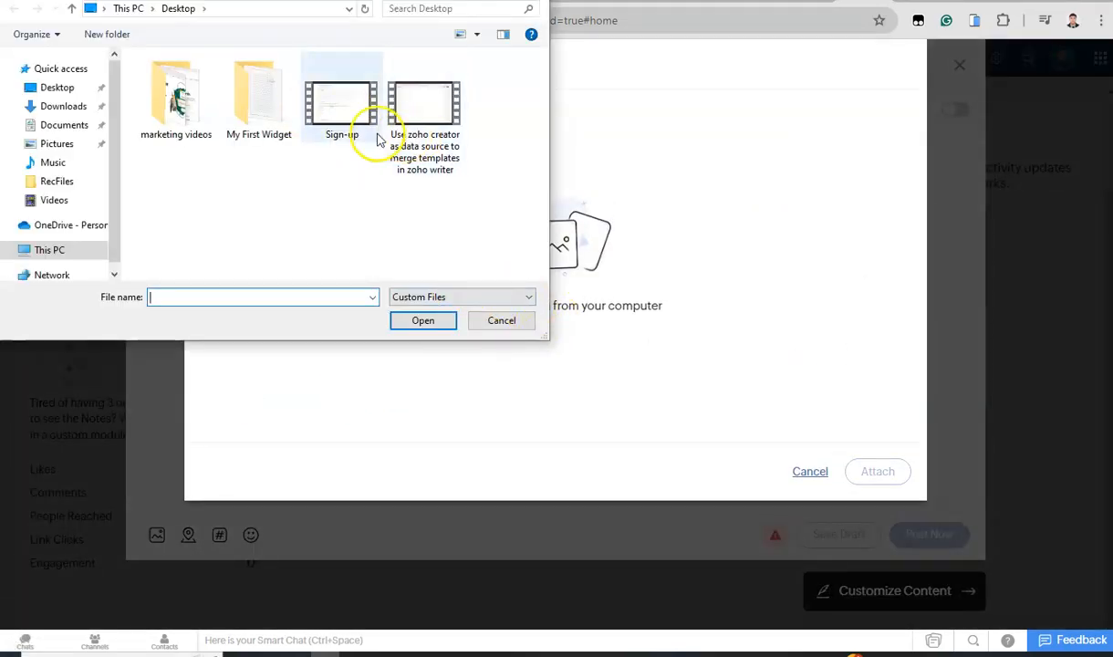
pyautogui.click(343, 108)
pyautogui.click(421, 321)
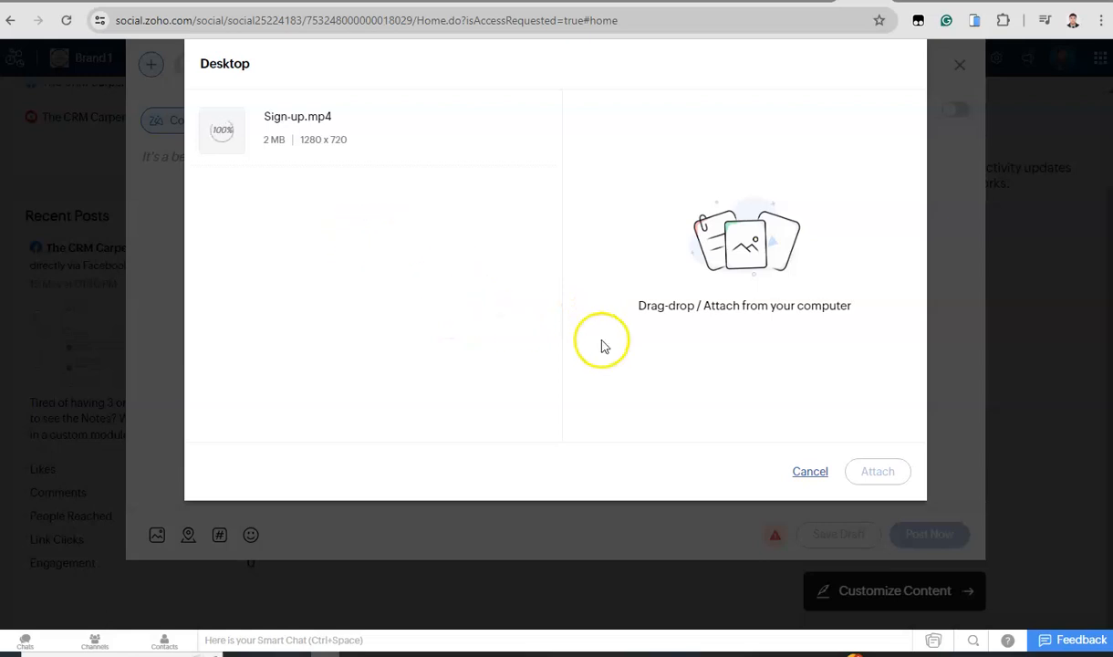
pyautogui.click(873, 472)
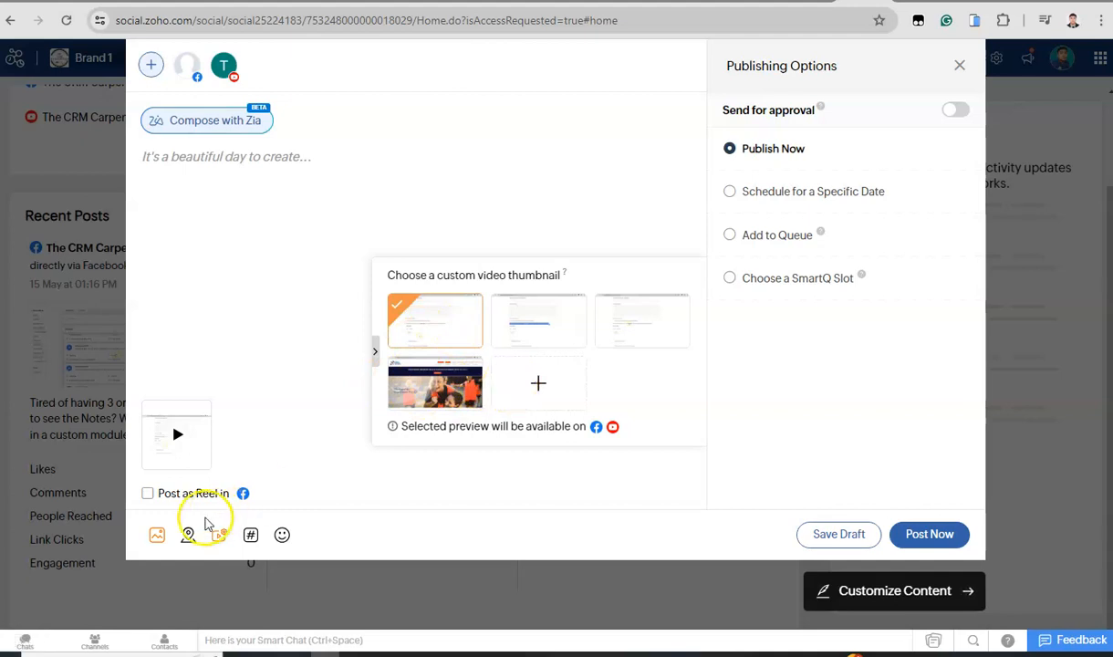
# - Look through the cloud storage services offered as sources for a custom video thumbnail and close the picker
pyautogui.click(374, 353)
pyautogui.click(702, 353)
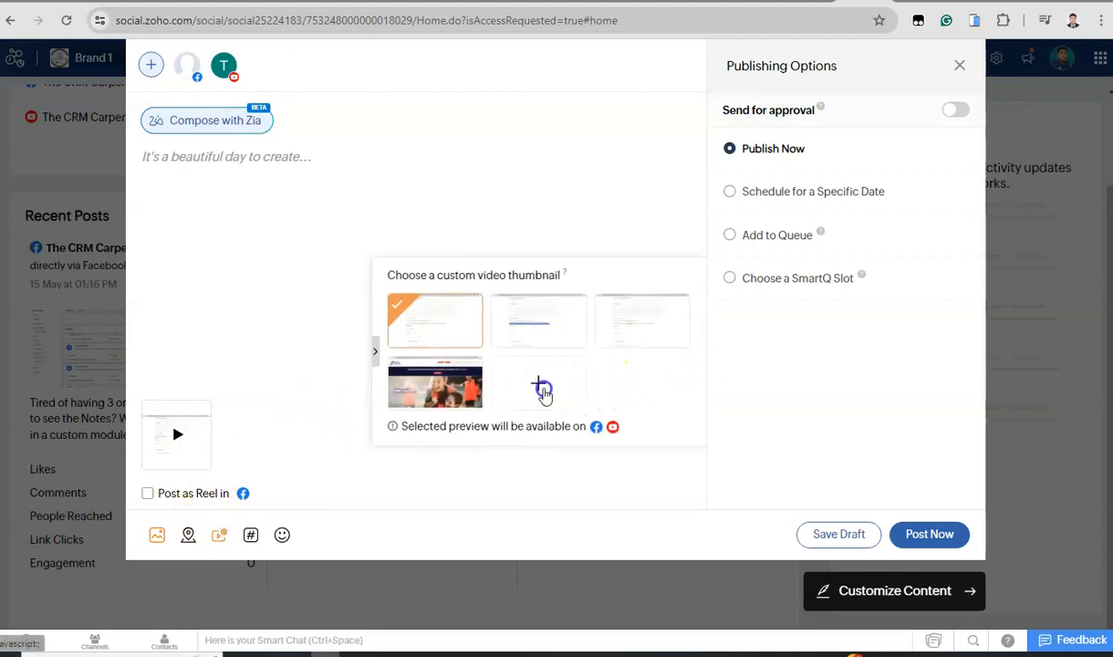
pyautogui.click(542, 391)
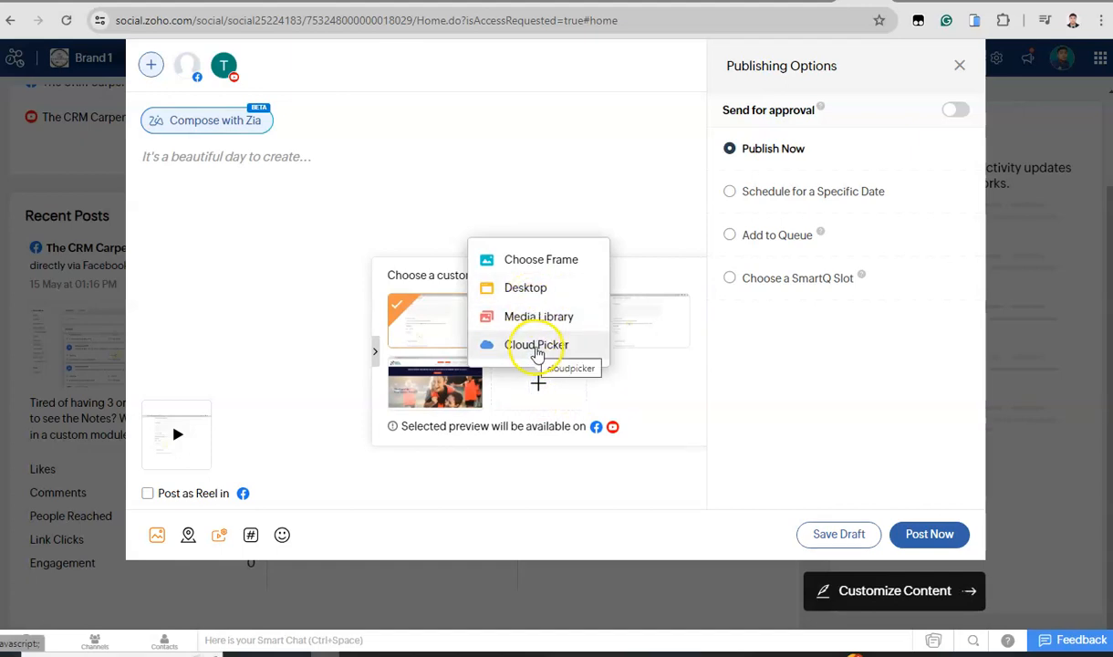
pyautogui.click(537, 351)
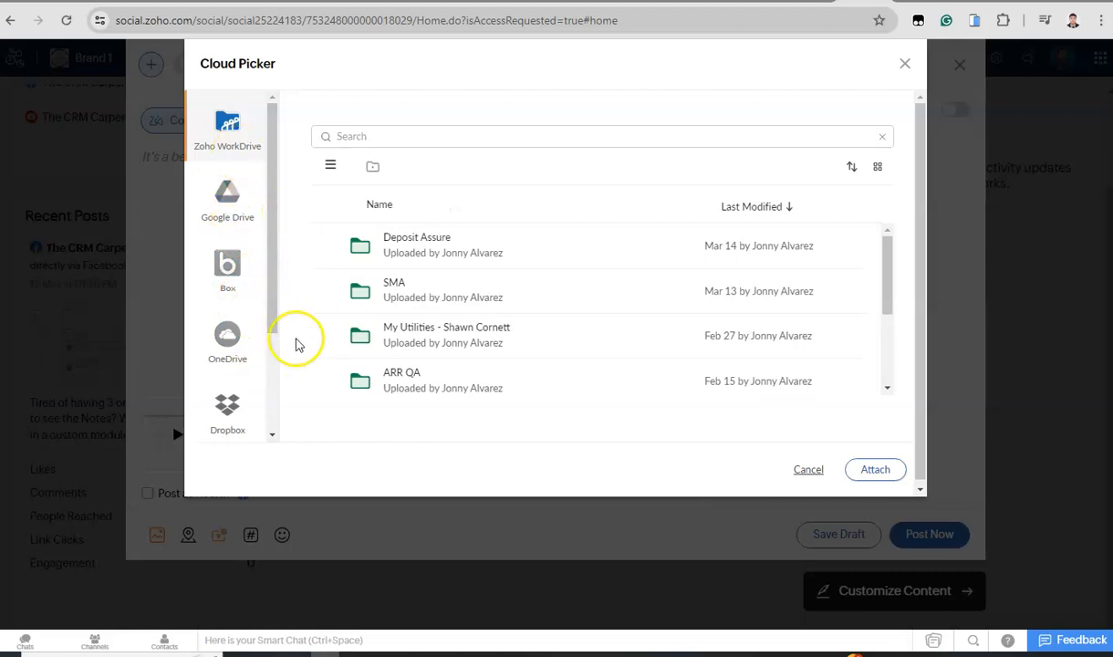
pyautogui.scroll(-3, 278, 351)
pyautogui.scroll(-3, 278, 351)
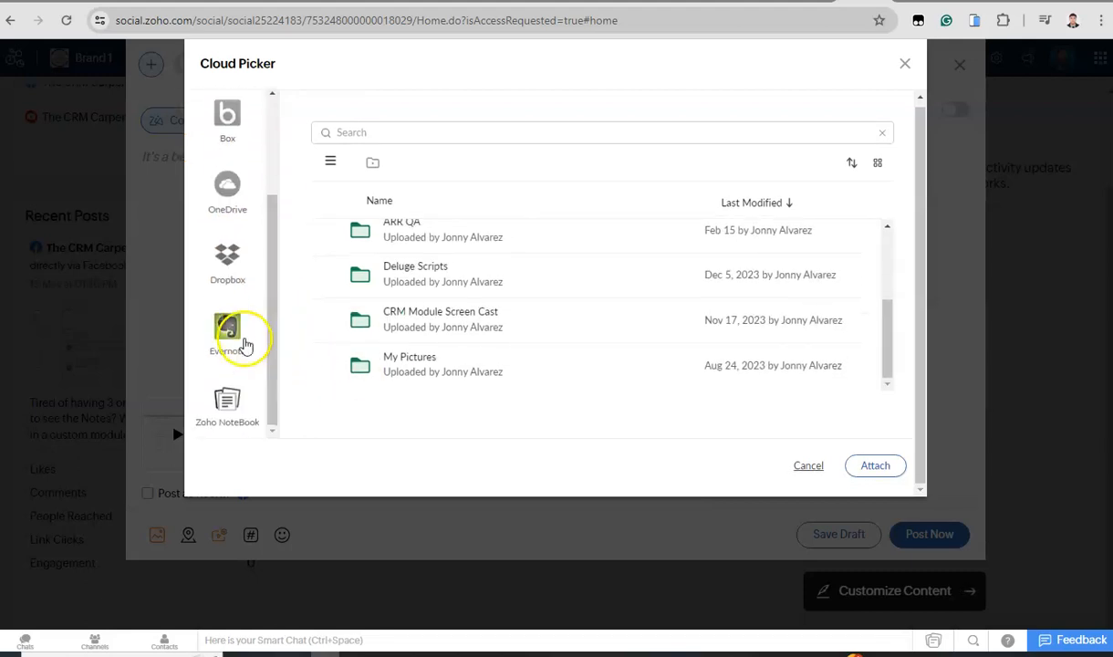
pyautogui.click(905, 64)
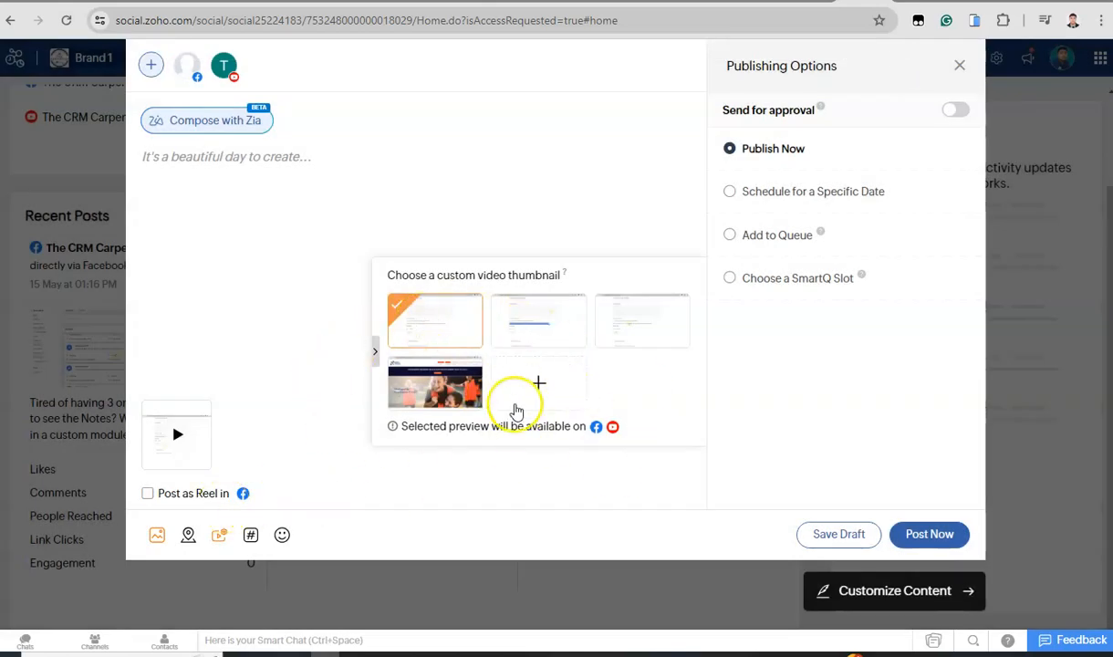
# - Upload the Zoho sign image from the Downloads folder and attach it as the custom video thumbnail
pyautogui.click(527, 392)
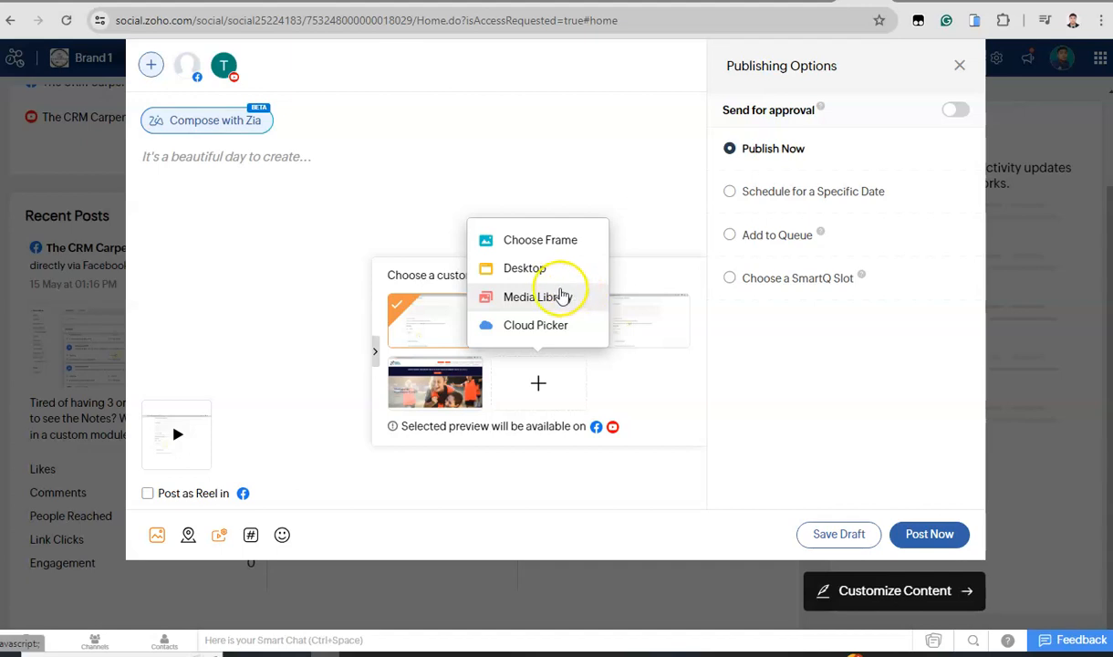
pyautogui.click(547, 272)
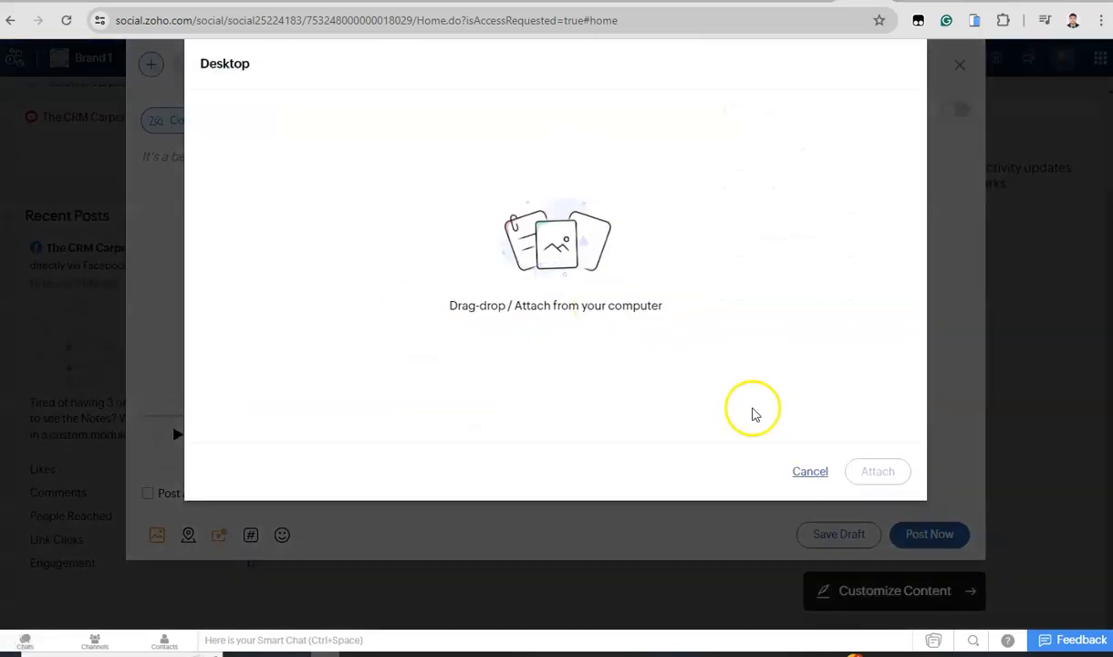
pyautogui.click(602, 309)
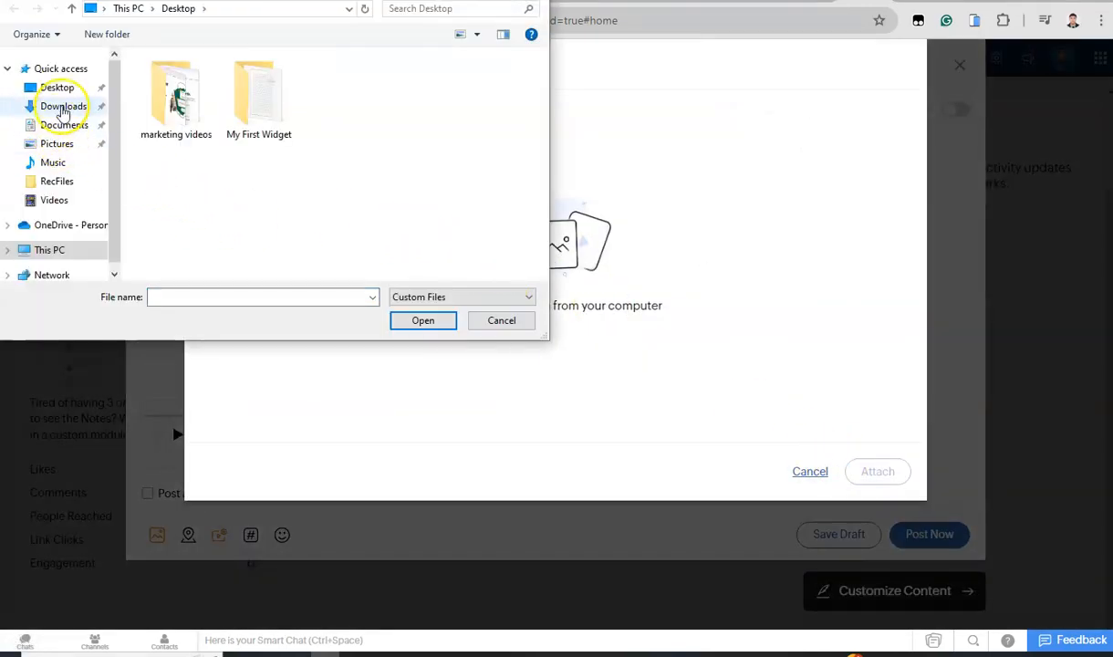
pyautogui.click(62, 90)
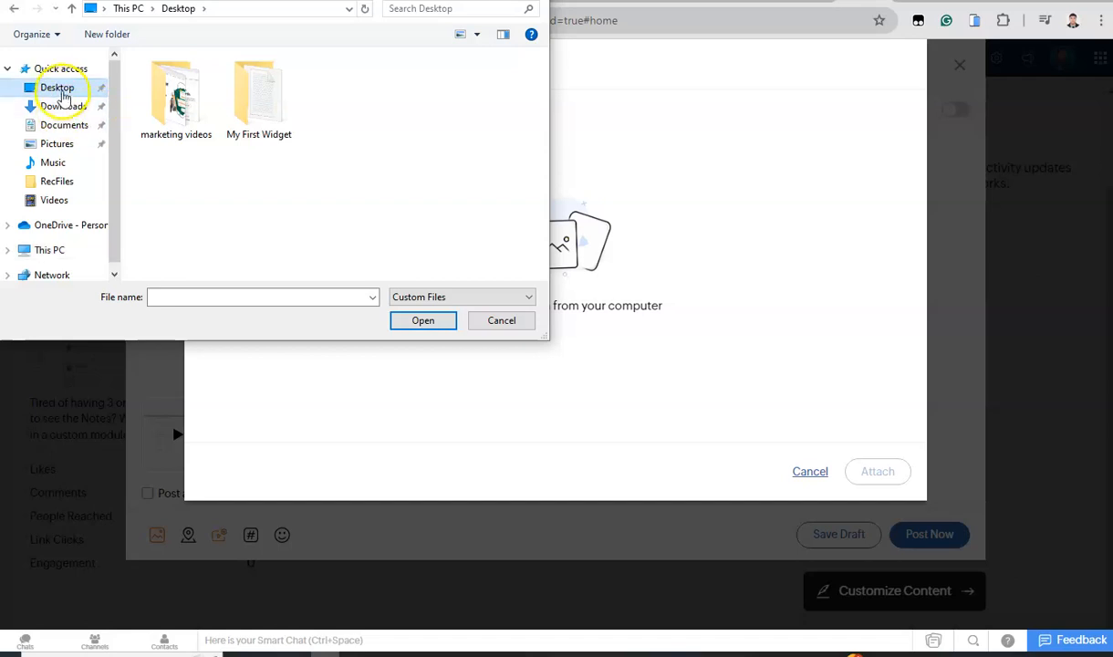
pyautogui.click(63, 105)
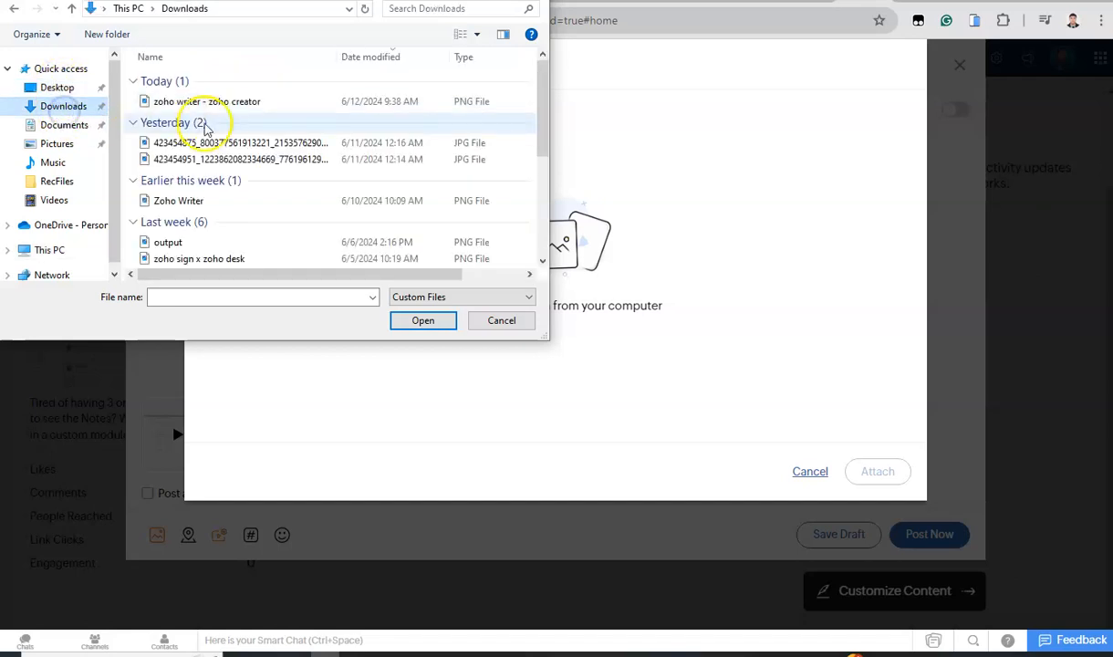
pyautogui.scroll(-2, 216, 107)
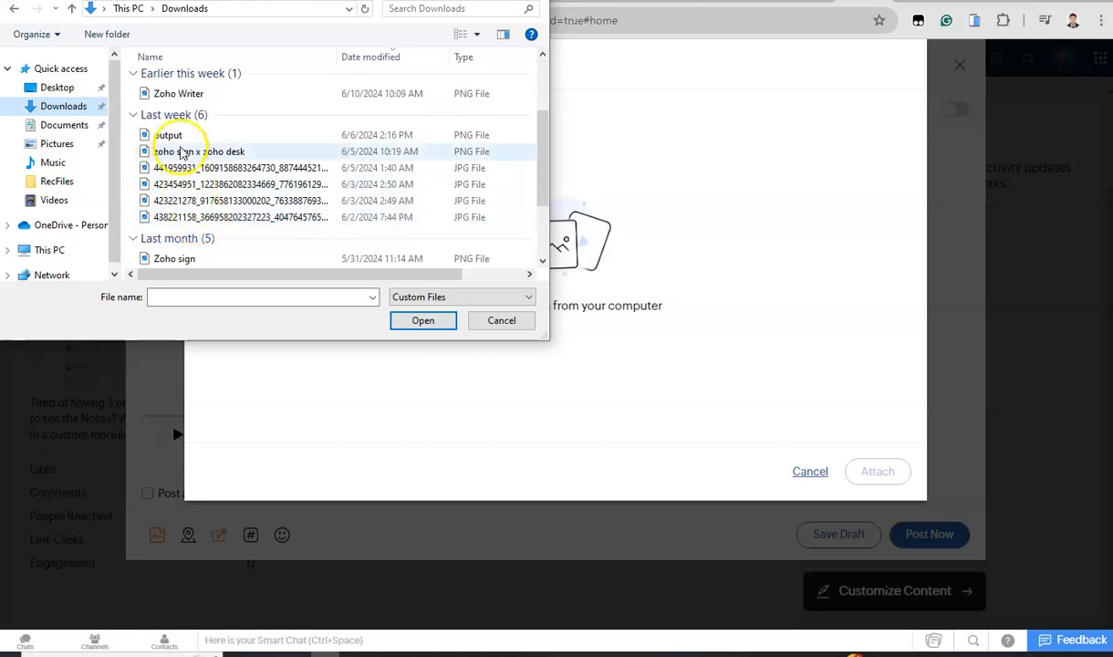
pyautogui.click(194, 258)
pyautogui.click(425, 319)
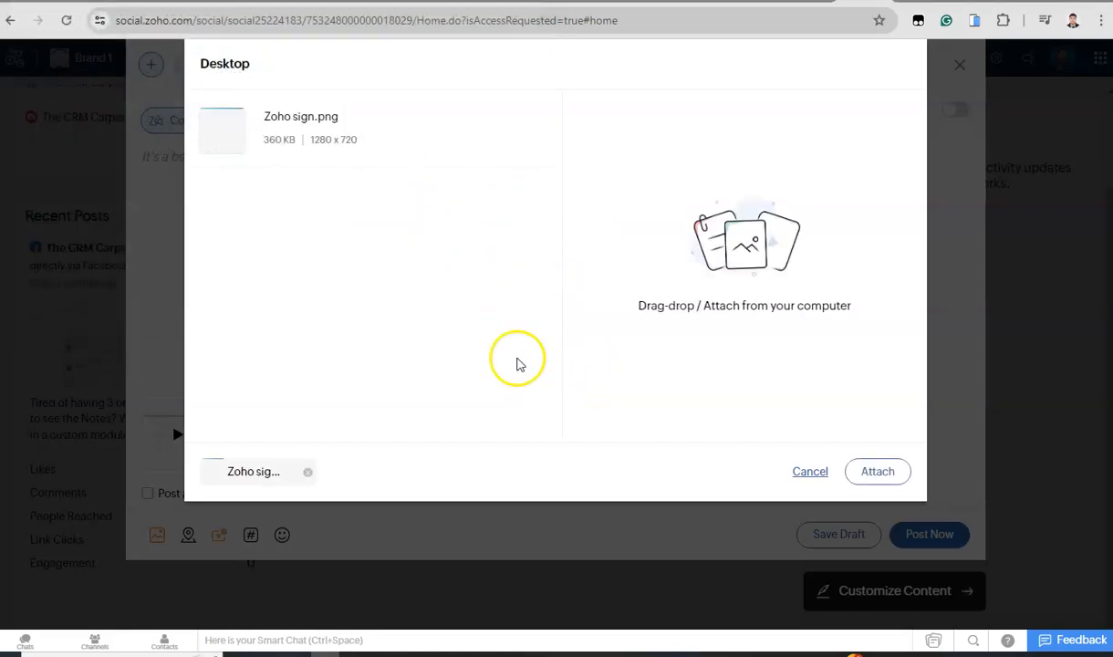
pyautogui.click(877, 470)
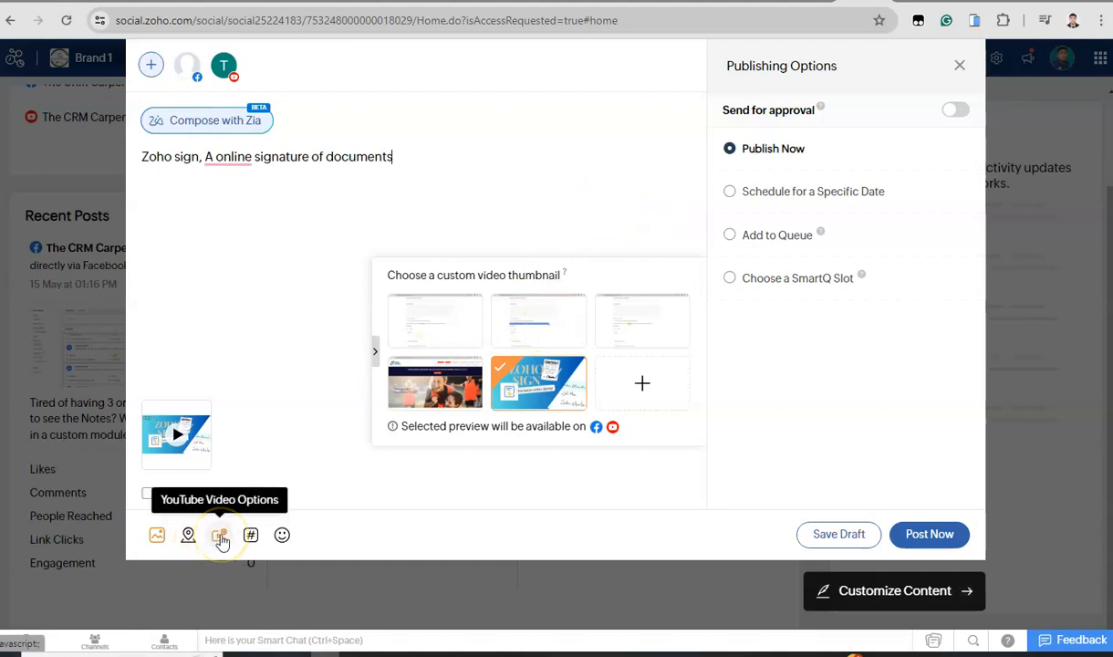
# - Update the YouTube video options with the category Education and the tags "Zoho Sign Zoho Social"
pyautogui.click(221, 536)
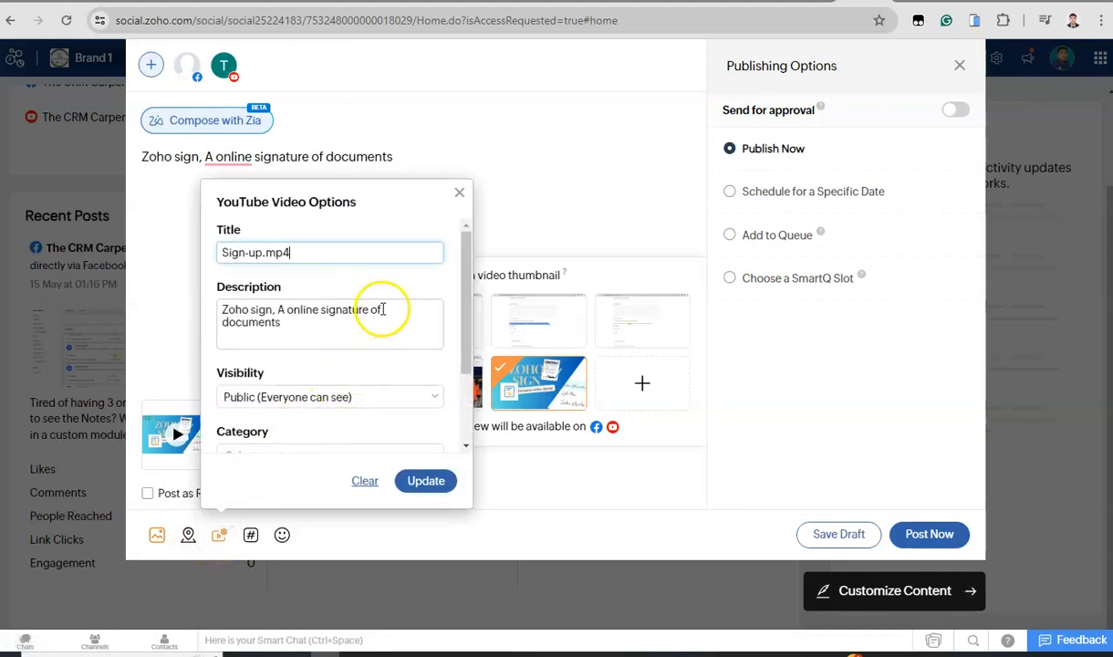
pyautogui.scroll(-2, 370, 326)
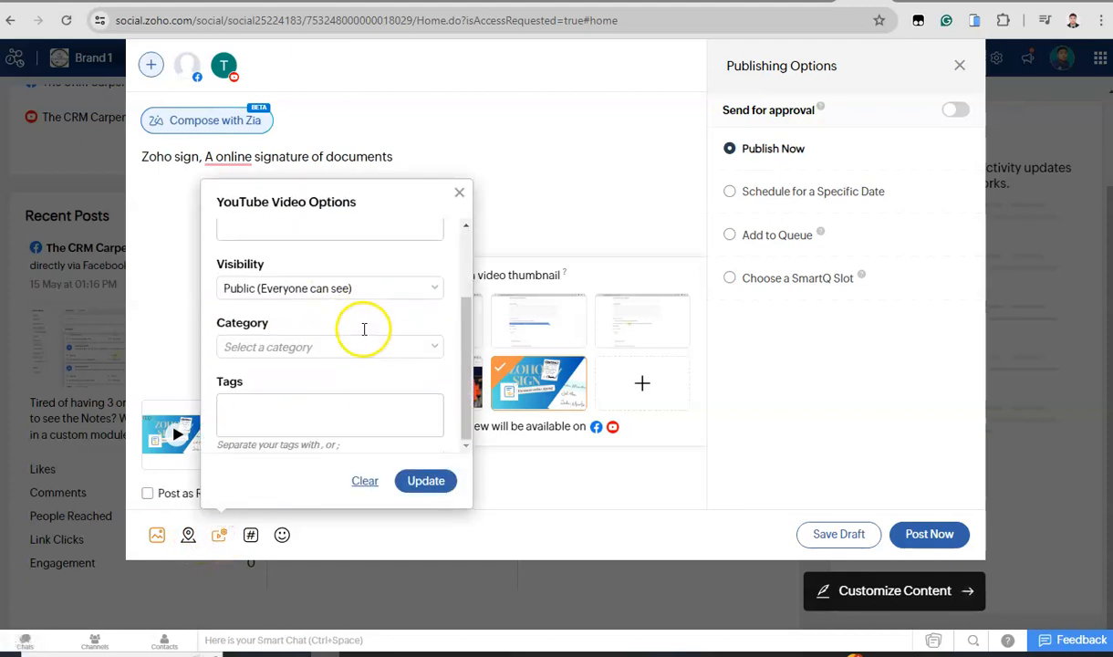
pyautogui.click(305, 410)
pyautogui.click(347, 347)
pyautogui.scroll(-1, 362, 413)
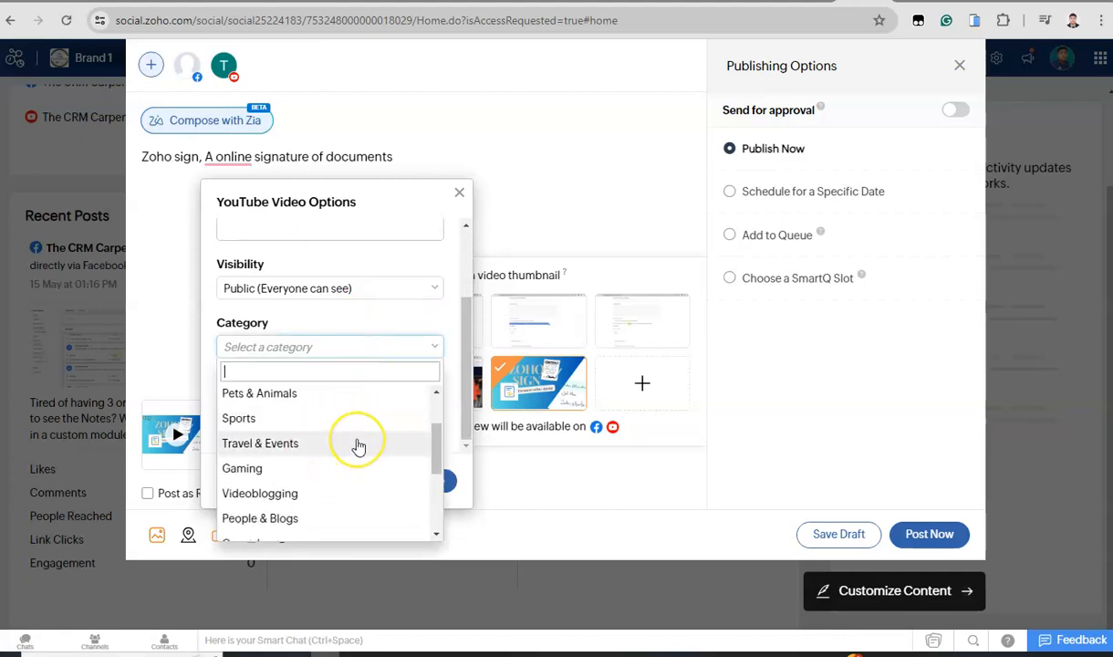
pyautogui.scroll(-2, 358, 446)
pyautogui.scroll(2, 359, 446)
pyautogui.scroll(-1, 337, 452)
pyautogui.scroll(-2, 308, 489)
pyautogui.scroll(4, 326, 497)
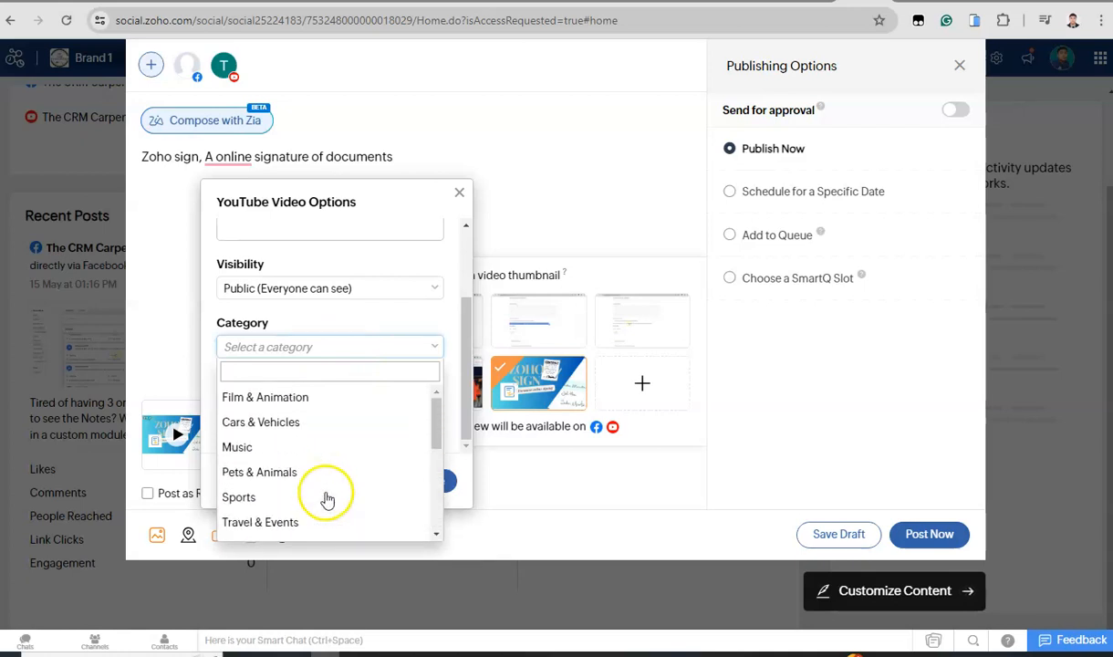
pyautogui.scroll(-1, 310, 438)
pyautogui.scroll(-3, 304, 455)
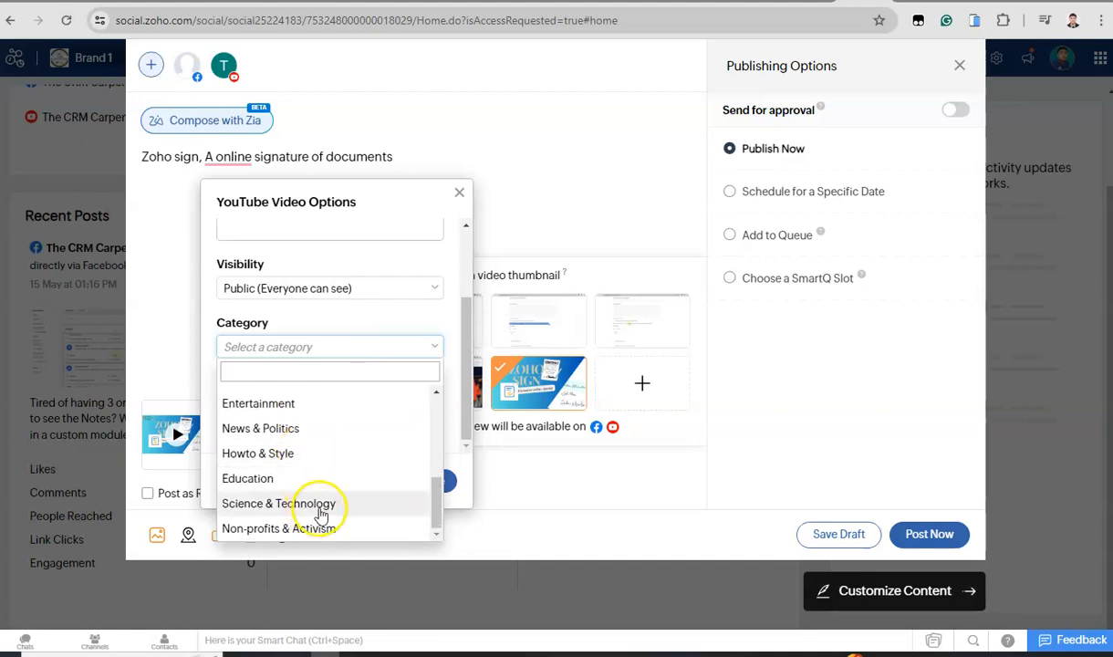
pyautogui.click(296, 477)
pyautogui.click(357, 413)
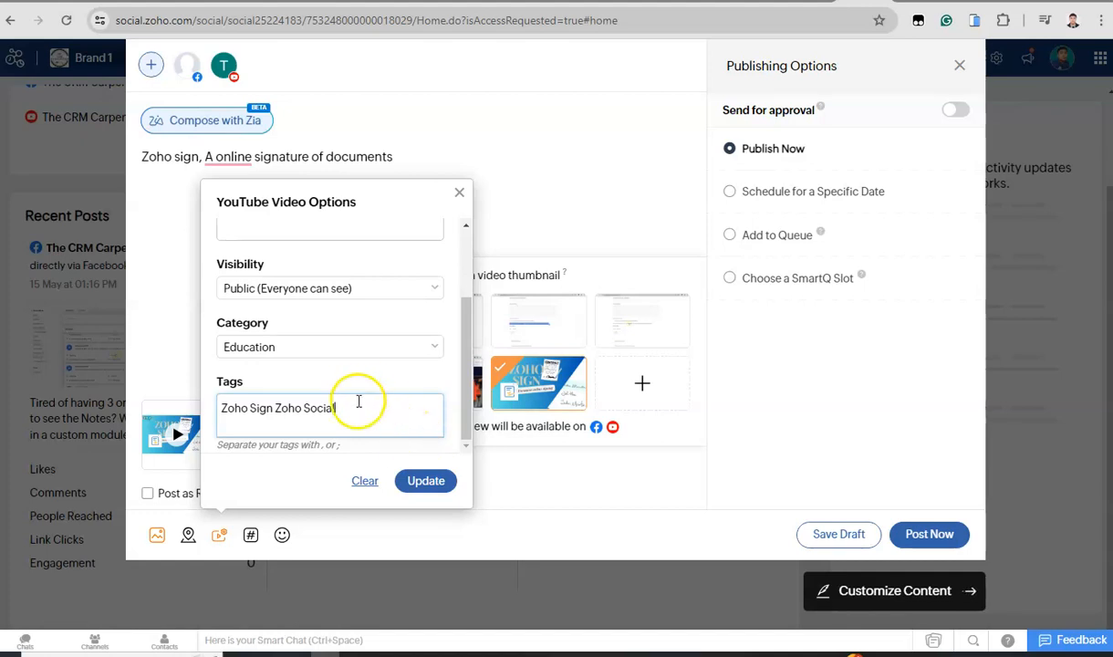
pyautogui.click(416, 483)
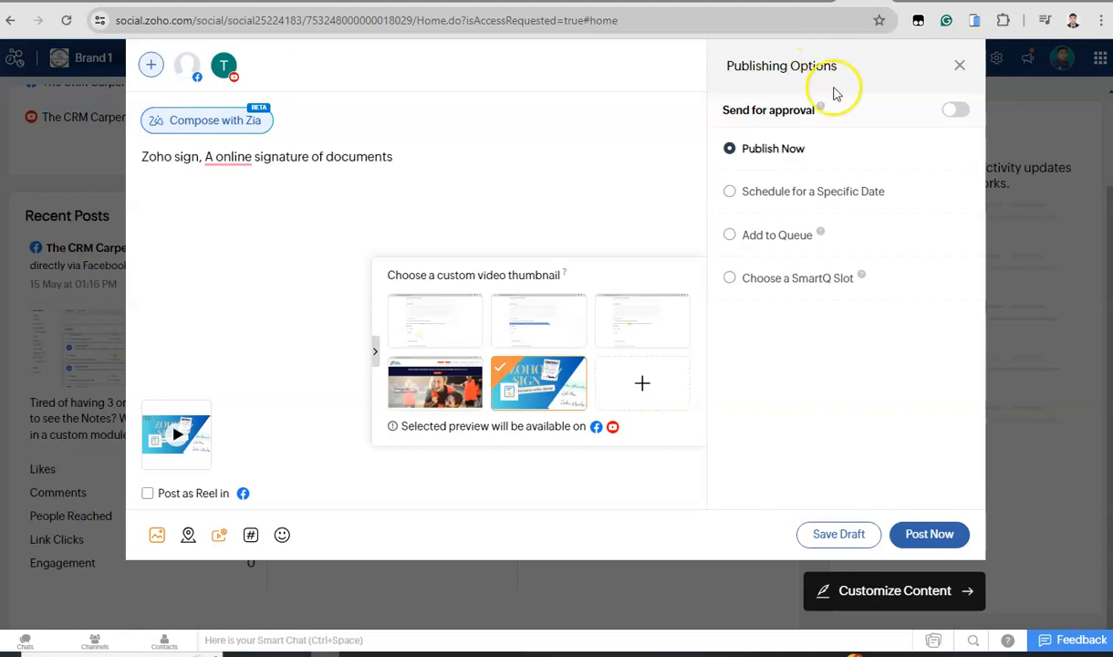
# - Try the specific date, queue and SmartQ slot publishing options, return to Publish Now and close the post composer
pyautogui.click(784, 194)
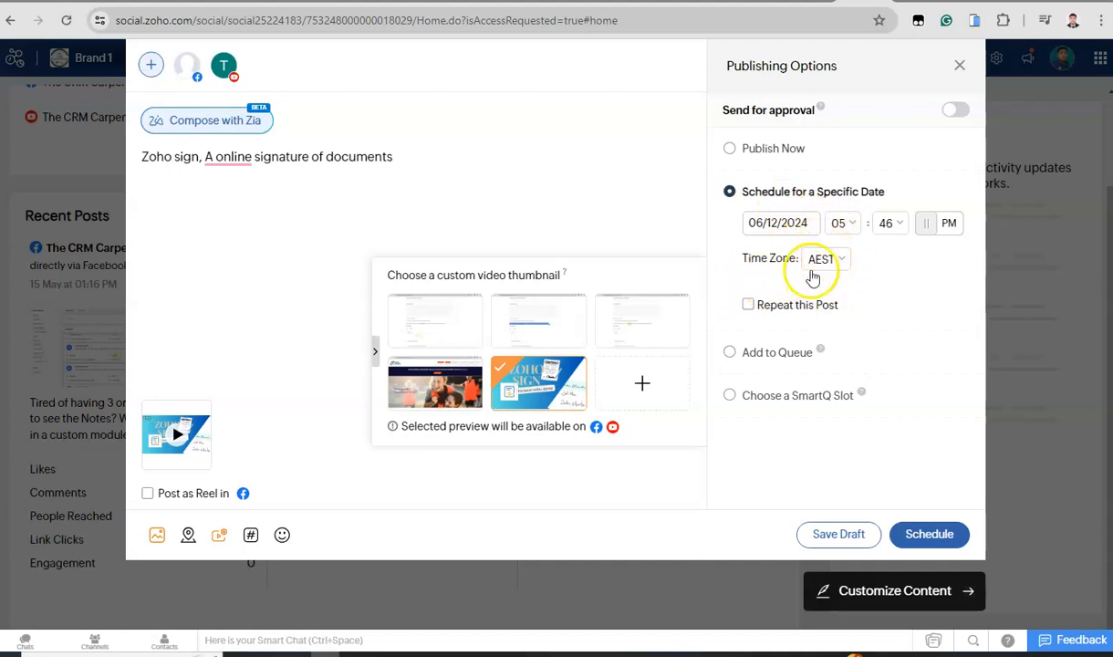
pyautogui.click(781, 355)
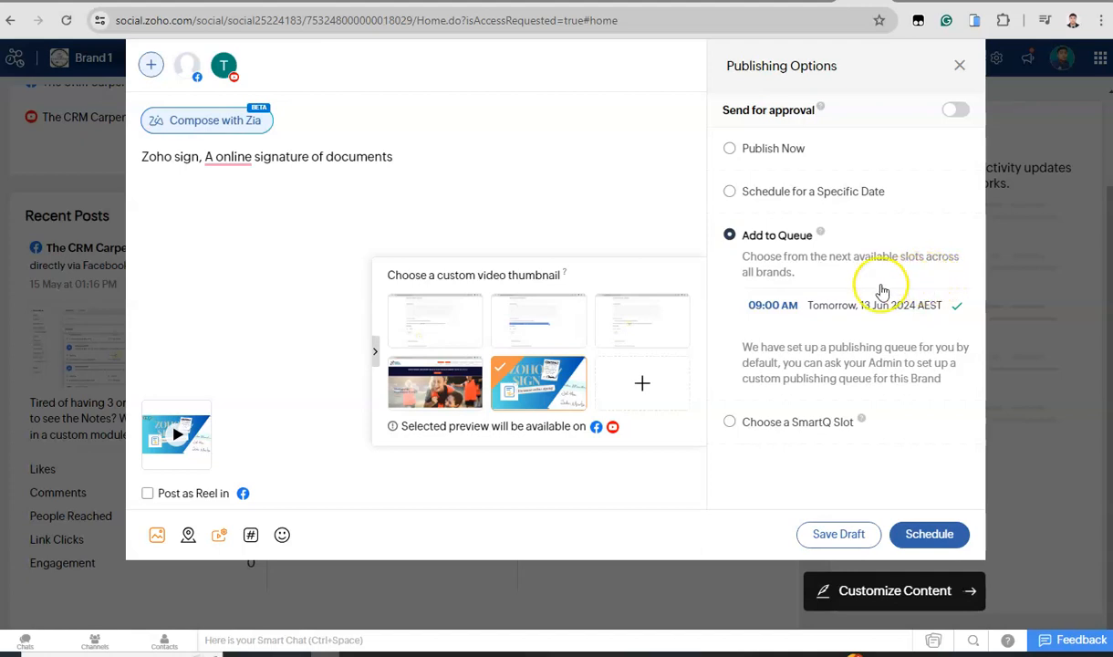
pyautogui.click(763, 422)
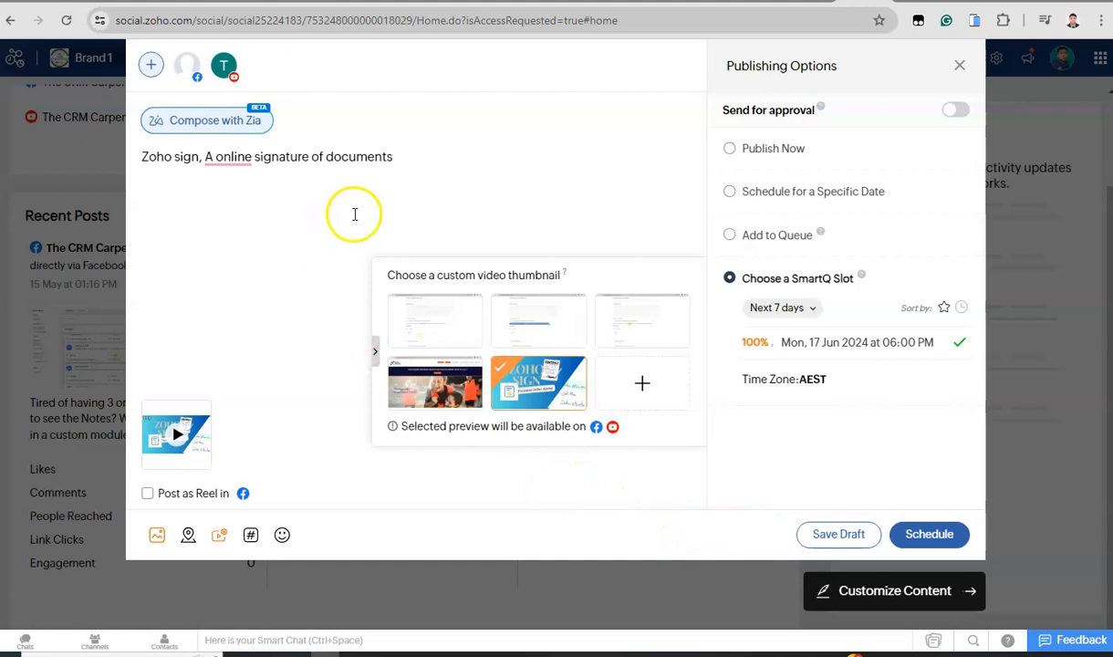
pyautogui.click(743, 147)
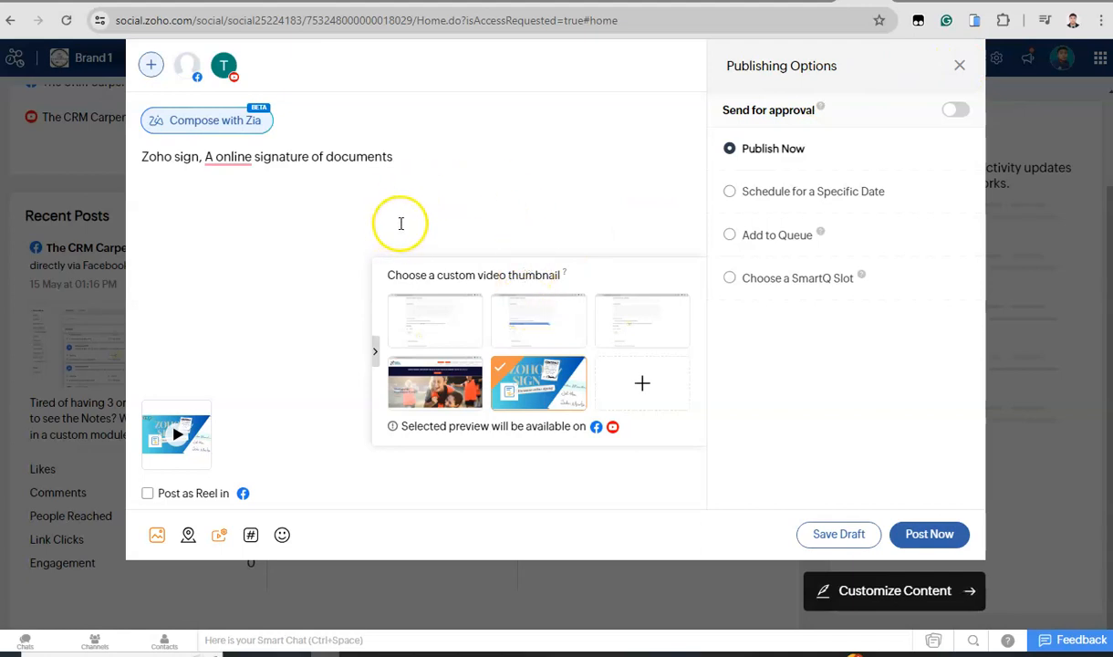
pyautogui.click(960, 66)
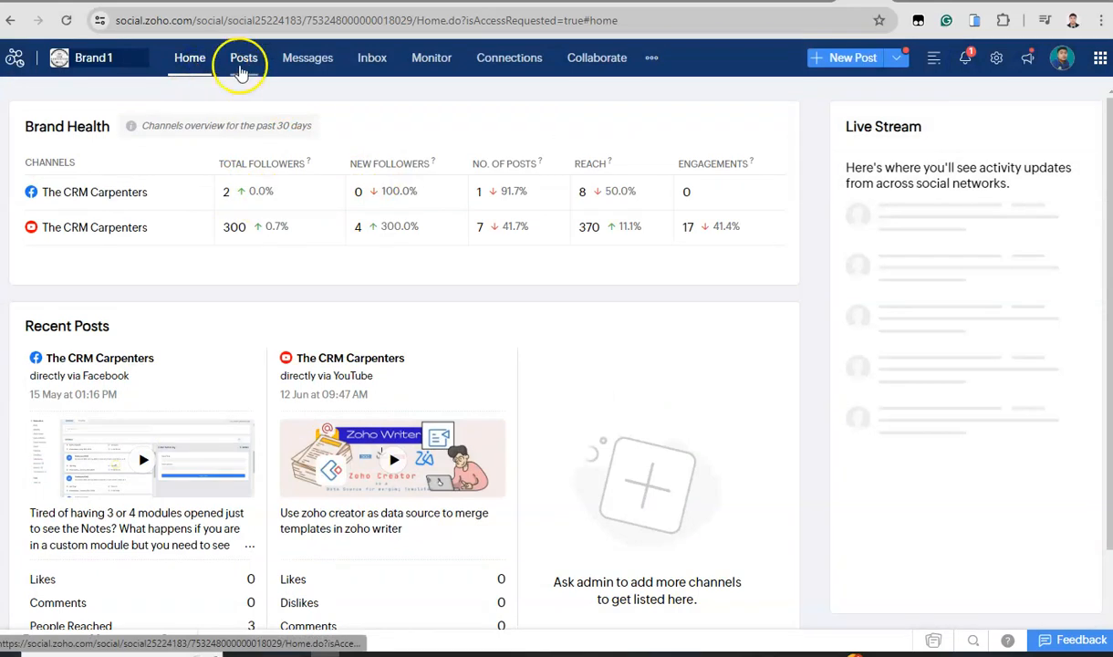
# - Look through the brand's published Facebook posts and open its messages
pyautogui.click(243, 60)
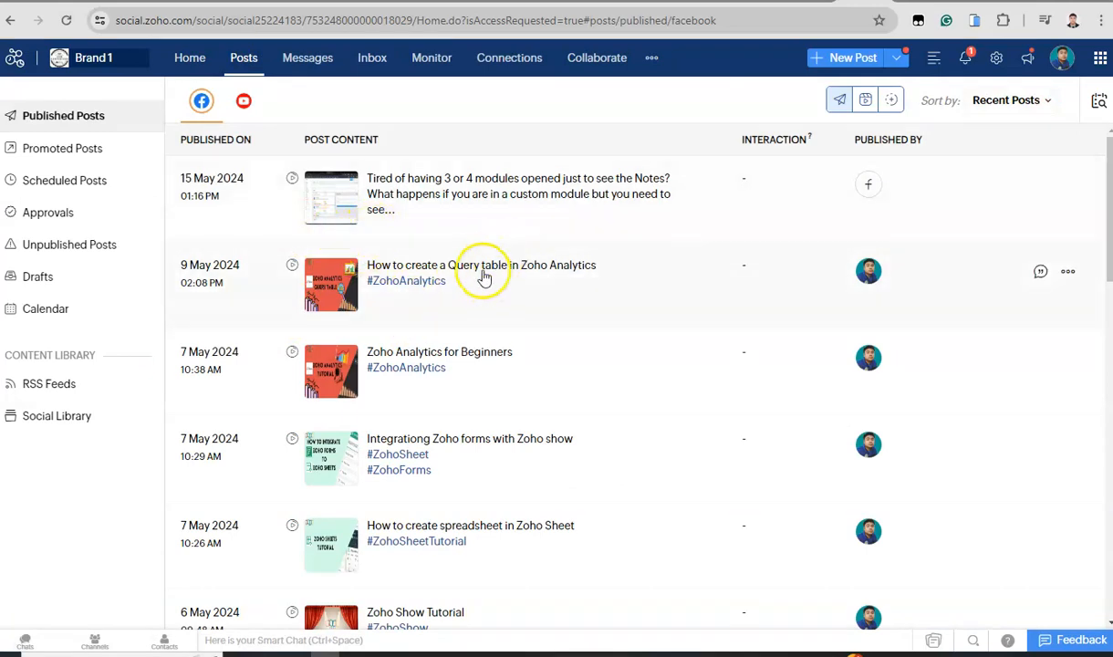
pyautogui.scroll(-1, 485, 273)
pyautogui.click(303, 65)
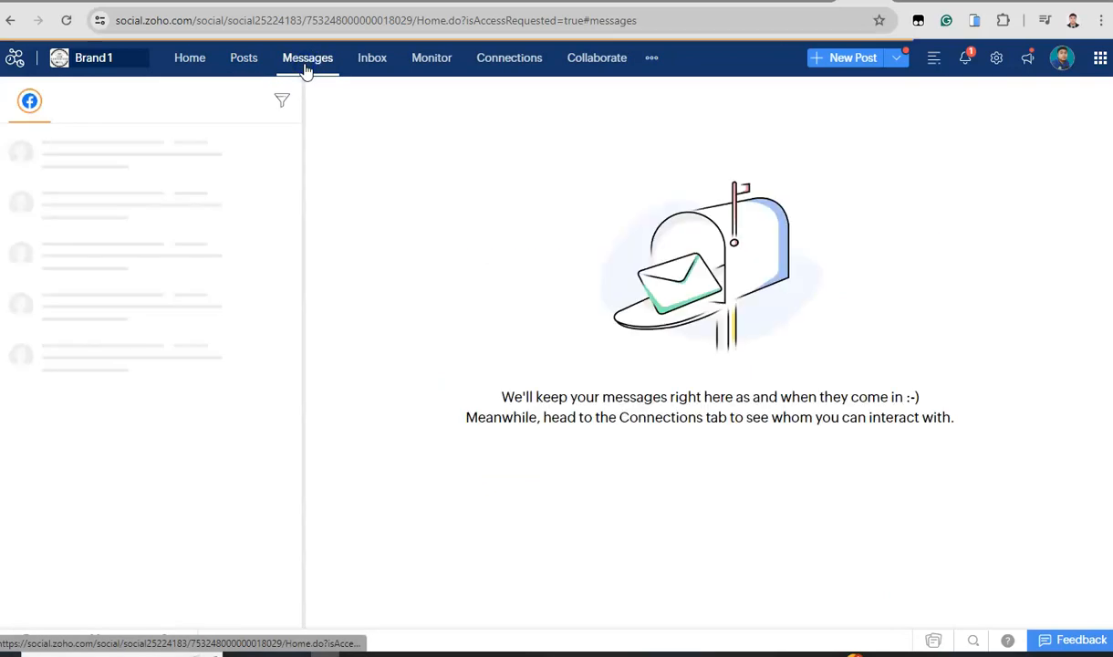
# - Review the brand's interactions in the Inbox and its lead and YouTube likes columns in the Monitor section
pyautogui.click(357, 74)
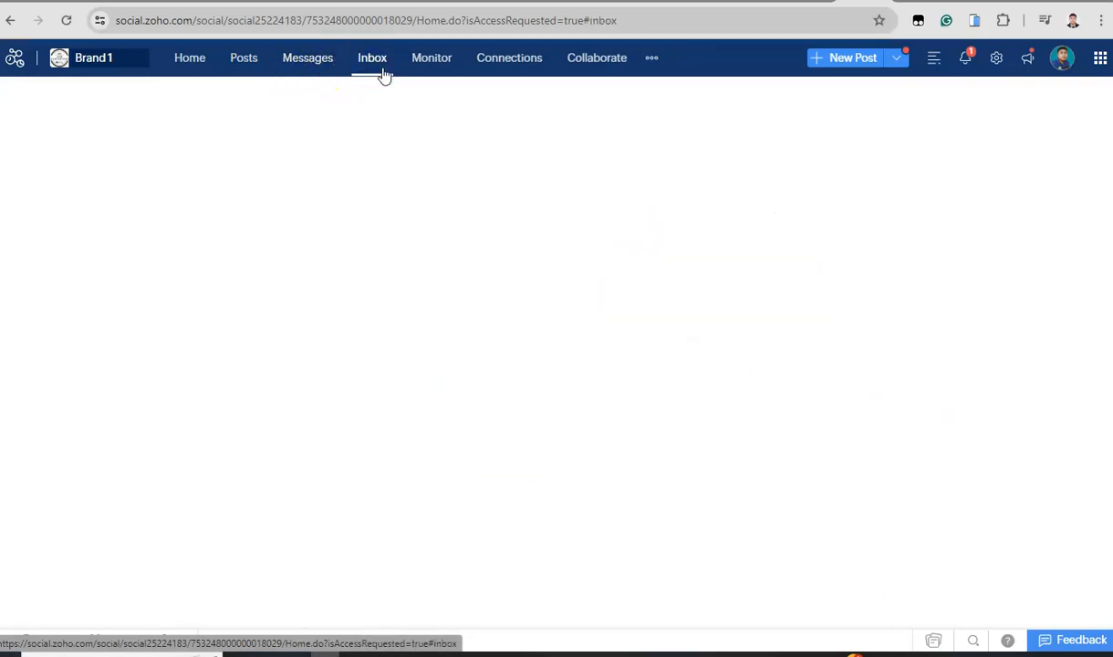
pyautogui.click(435, 67)
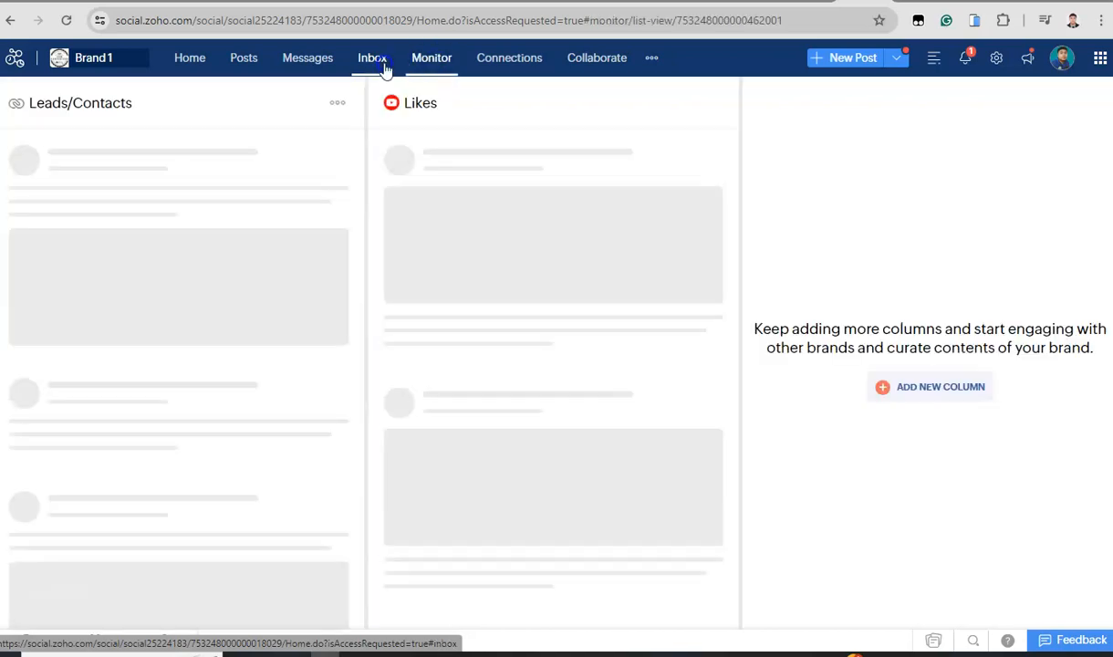
pyautogui.click(385, 69)
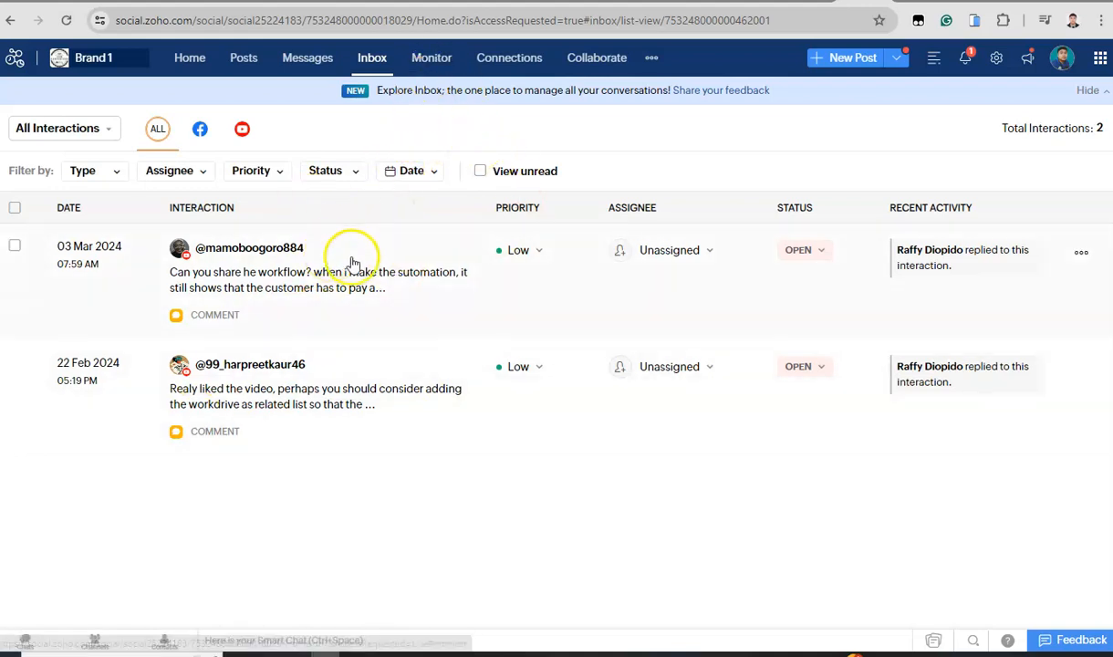
pyautogui.click(434, 60)
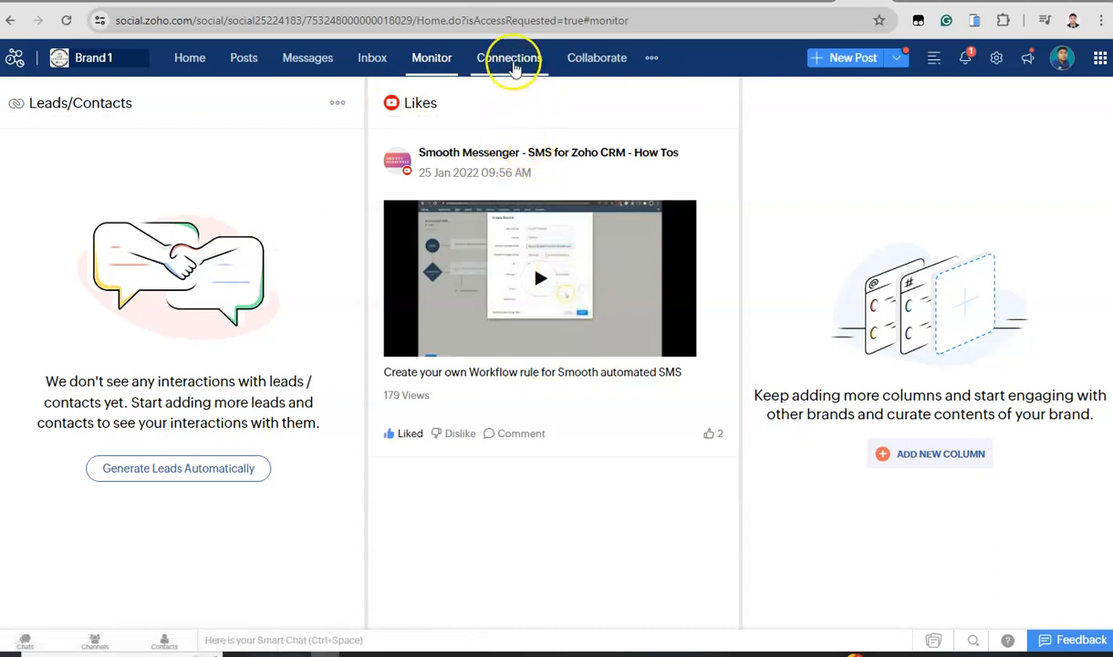
# - View the brand's most engaged and recently engaged connections and the Discussions feed of the Collaborate section
pyautogui.click(514, 69)
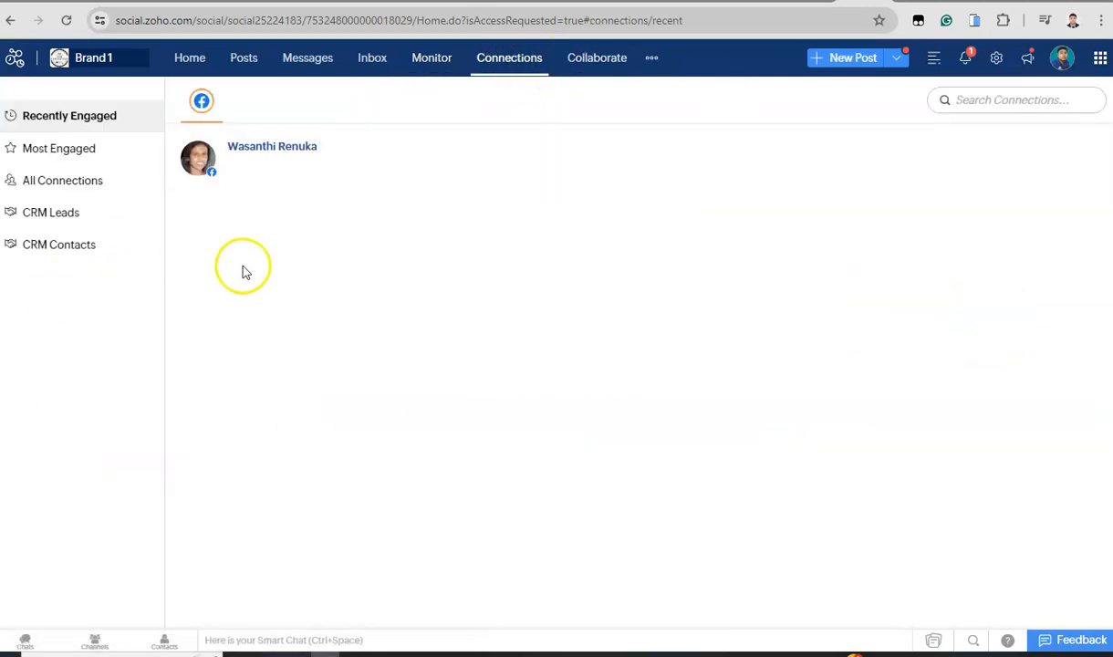
pyautogui.click(83, 155)
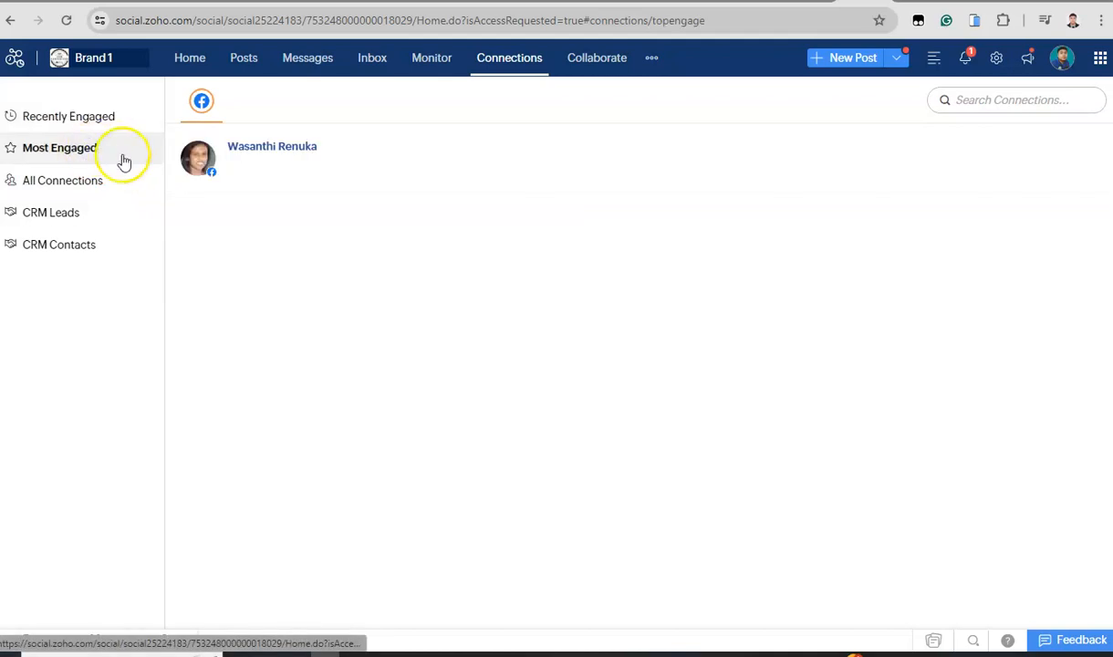
pyautogui.click(93, 118)
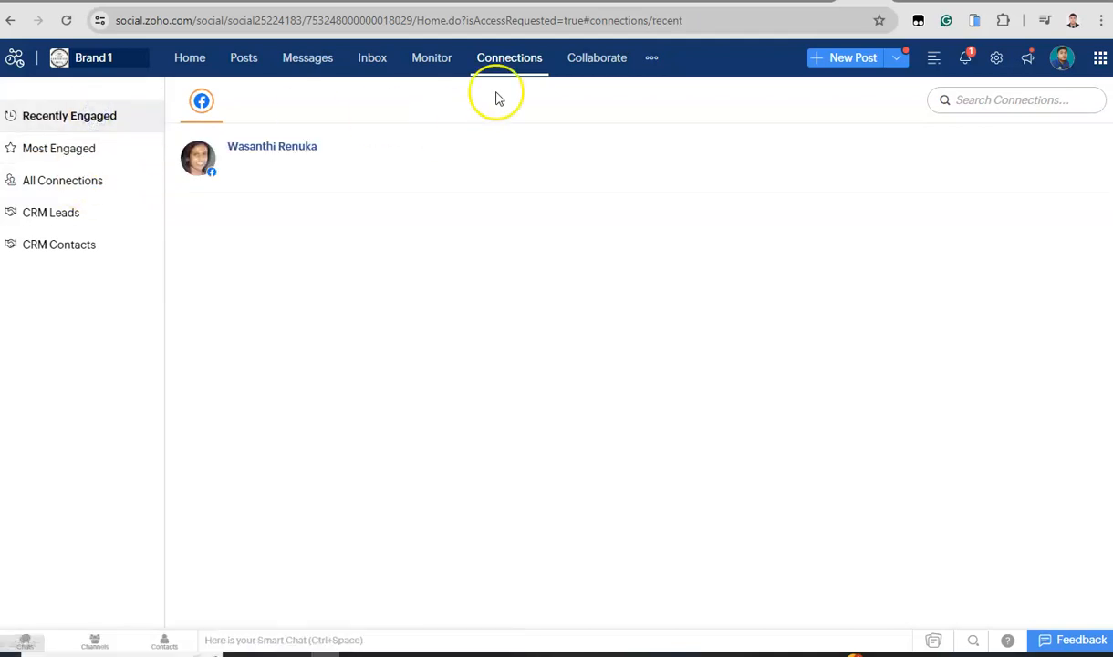
pyautogui.click(609, 67)
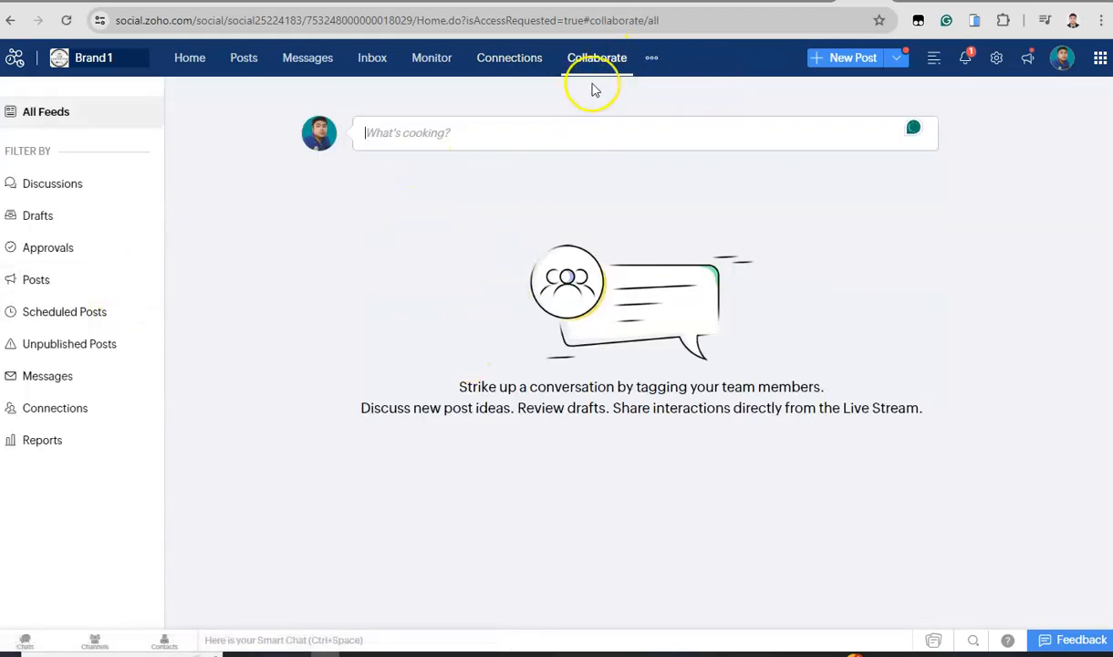
pyautogui.click(84, 193)
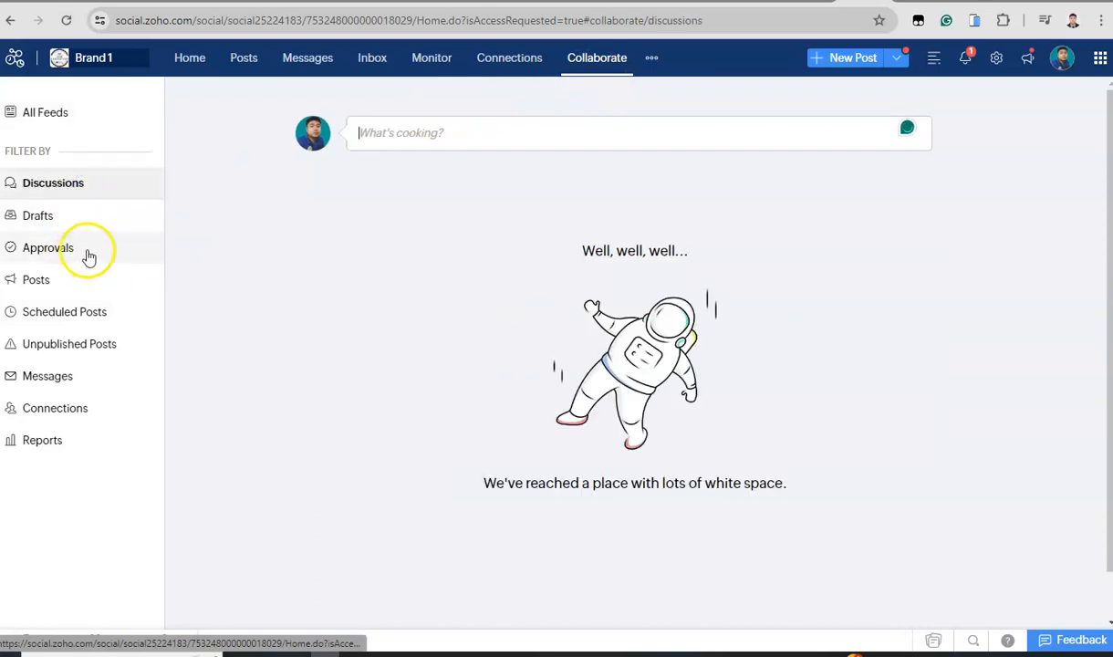
# - Open the brand's reports and read through the Facebook summary down to the Messenger insights
pyautogui.click(653, 61)
pyautogui.click(685, 89)
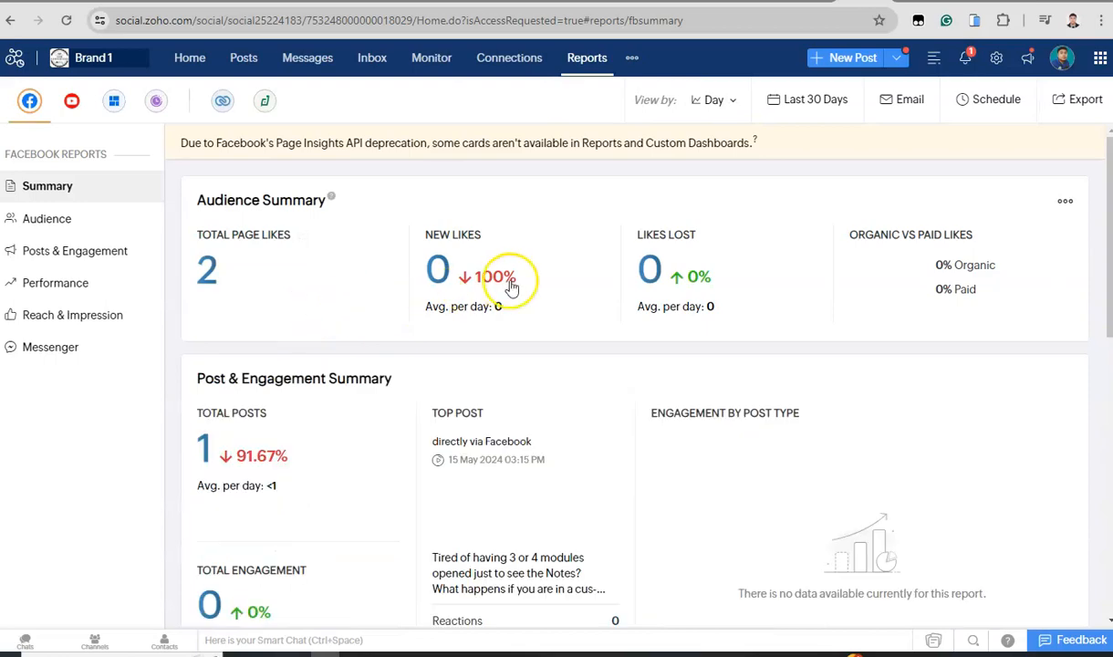
pyautogui.scroll(-10, 616, 283)
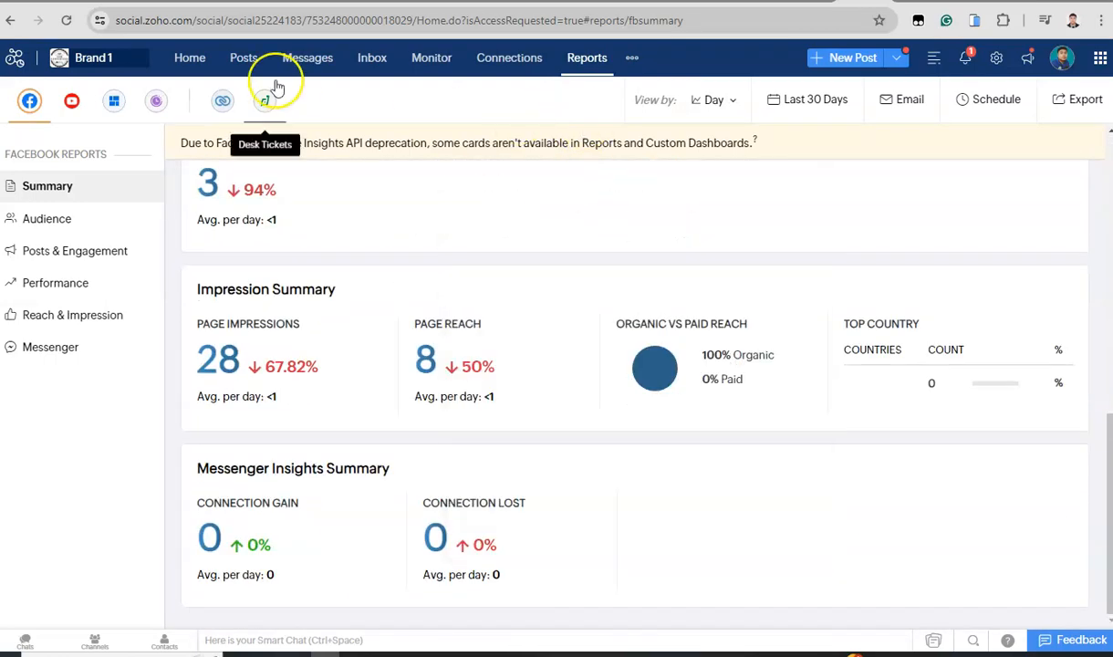
# - Return to the brand's Home dashboard and look over the brand health and recent posts
pyautogui.click(181, 60)
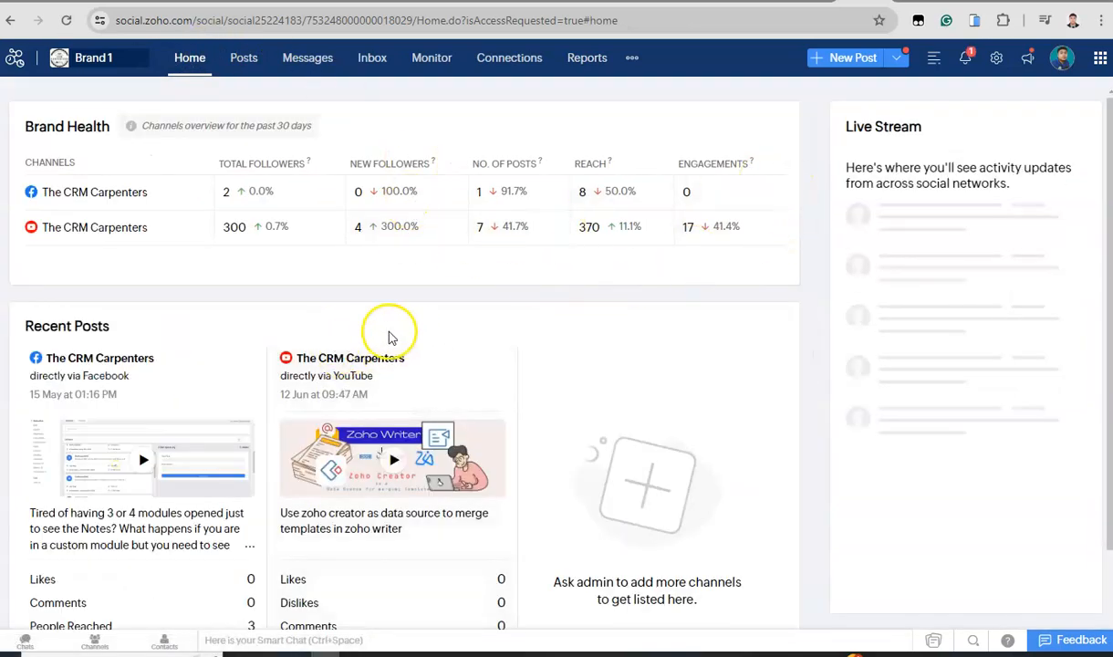
pyautogui.scroll(-1, 443, 312)
pyautogui.scroll(1, 442, 312)
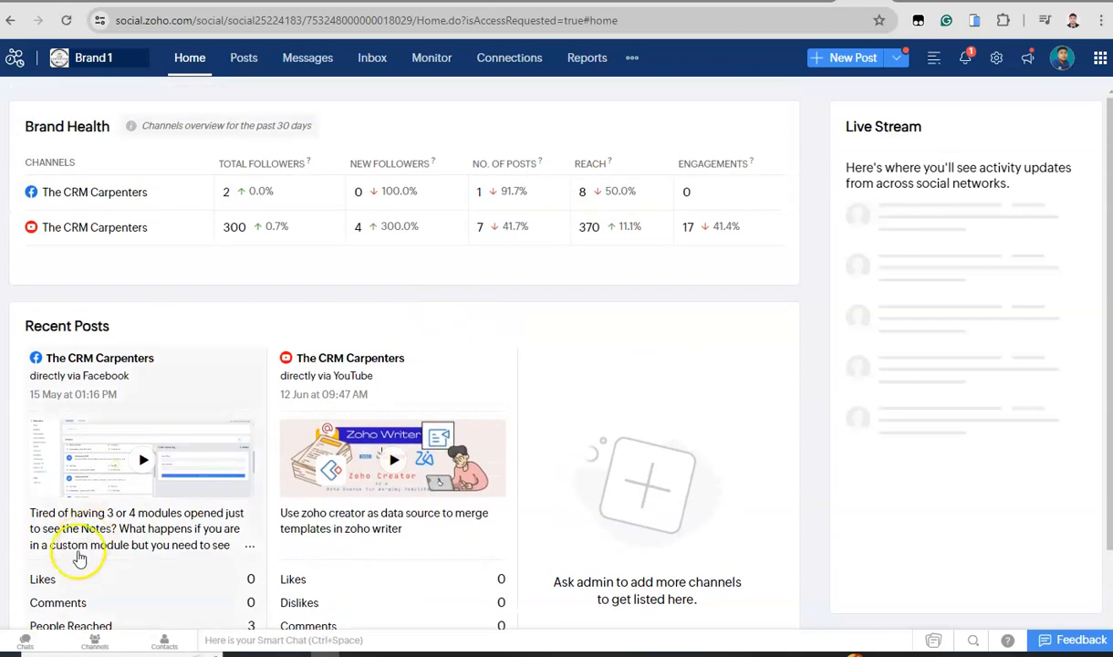